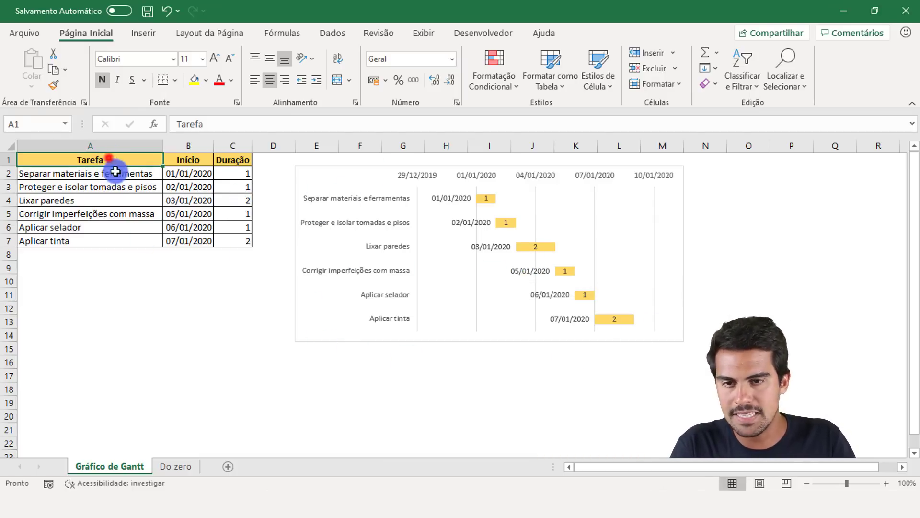
# Examine the tasks listed in the Tarefa column of the Gráfico de Gantt sheet, from the header to the last task.
pyautogui.moveTo(110, 159); pyautogui.dragTo(241, 237)
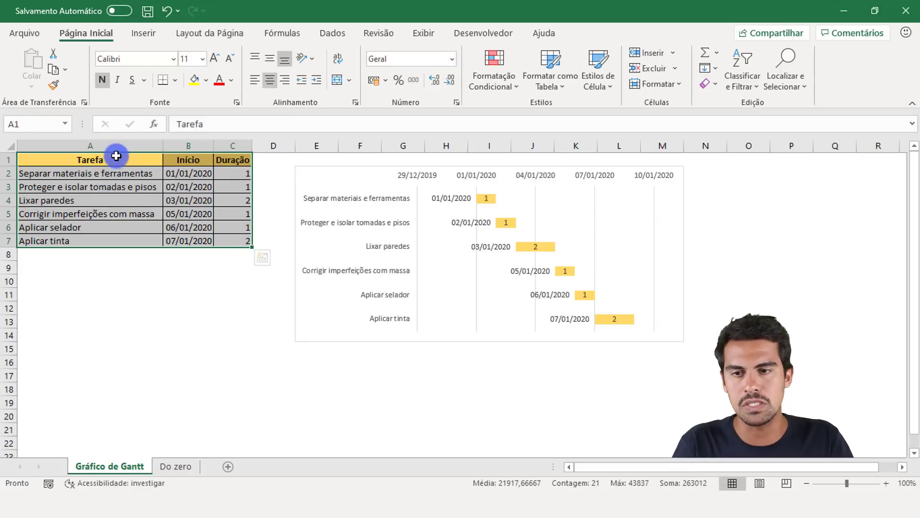
pyautogui.moveTo(116, 156); pyautogui.dragTo(123, 239)
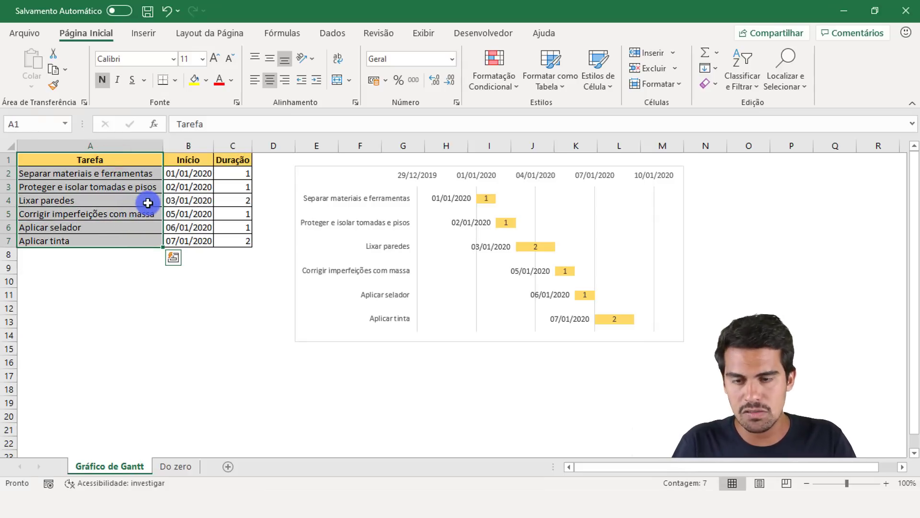
pyautogui.press('Return')
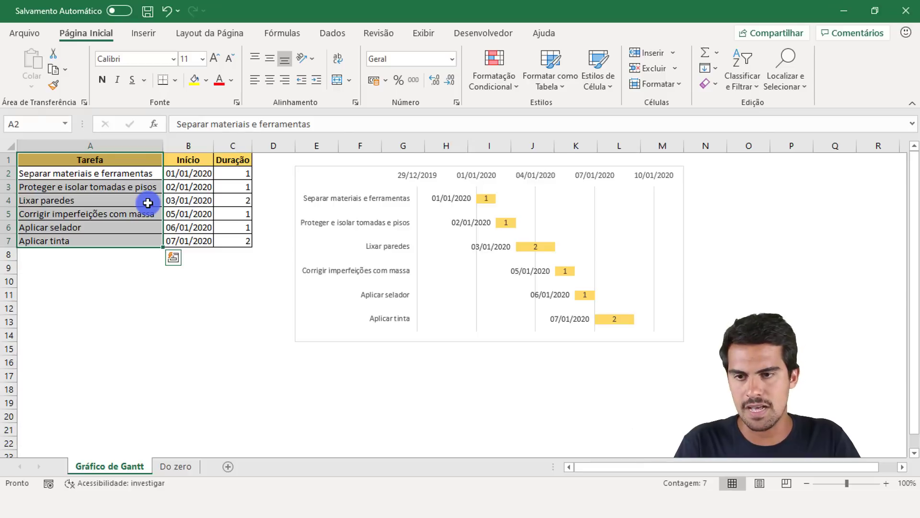
pyautogui.press('Return')
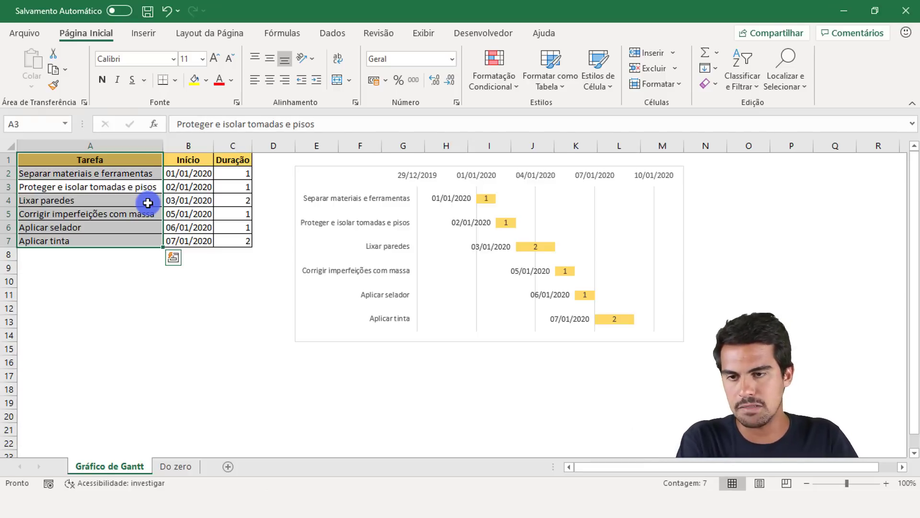
pyautogui.press('Return')
pyautogui.press('Return')
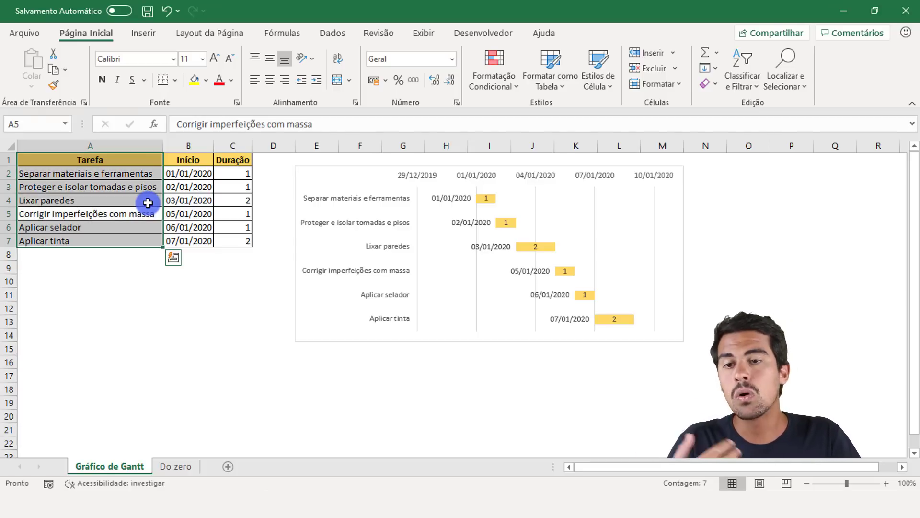
pyautogui.press('Return')
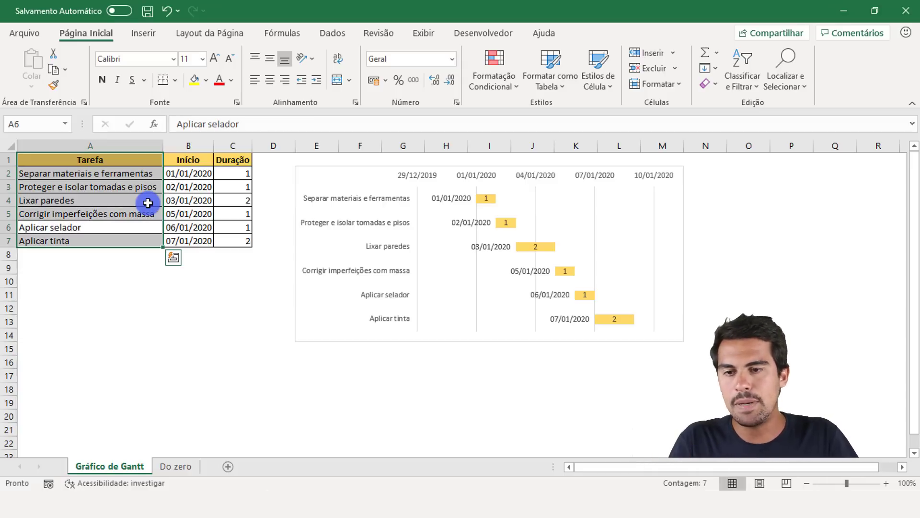
pyautogui.press('Return')
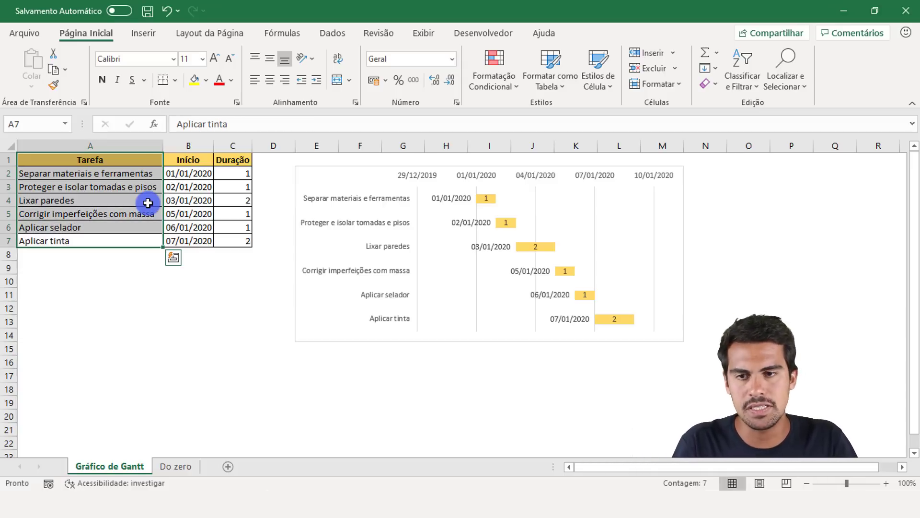
pyautogui.moveTo(136, 174); pyautogui.dragTo(133, 242)
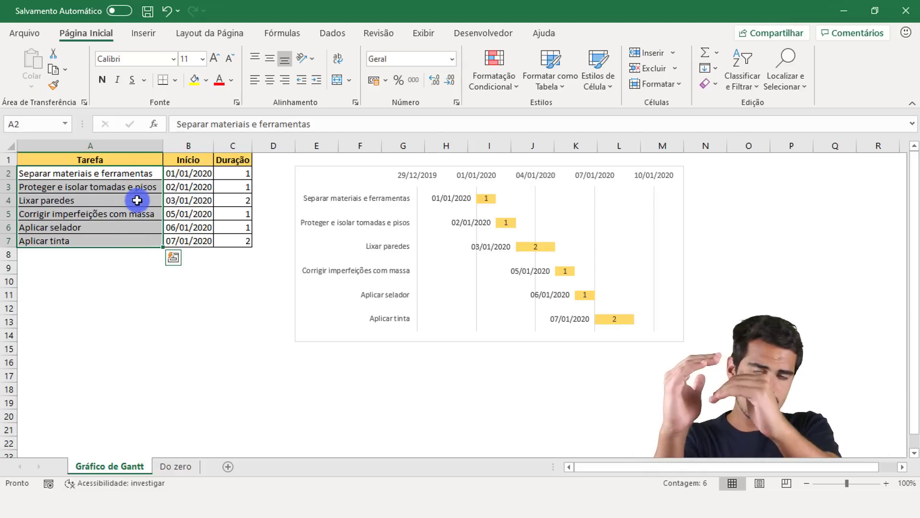
pyautogui.click(57, 241)
# Review each task's start date in the Início column and its length in the Duração column.
pyautogui.moveTo(205, 174); pyautogui.dragTo(198, 242)
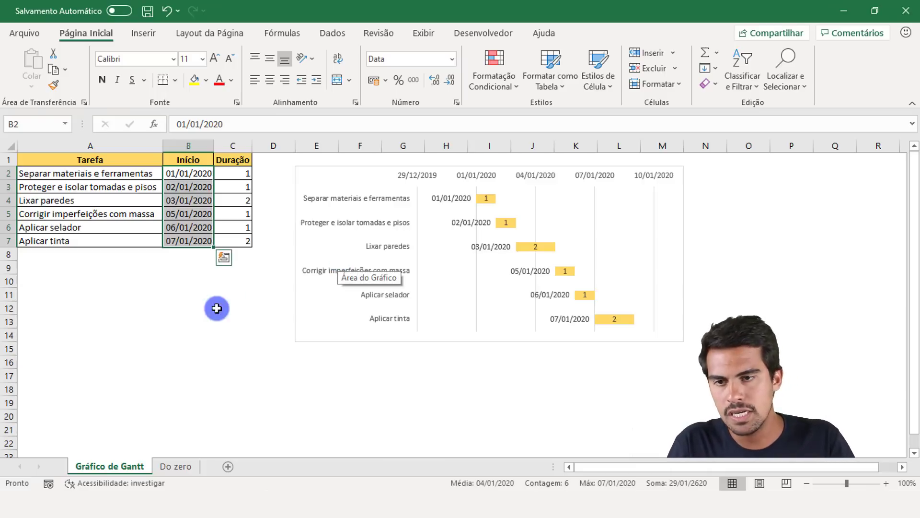
pyautogui.click(128, 173)
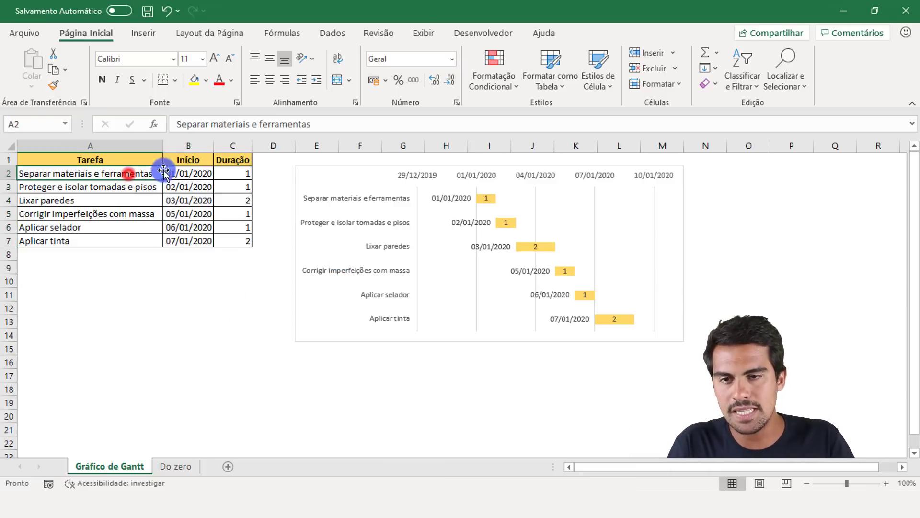
pyautogui.click(195, 173)
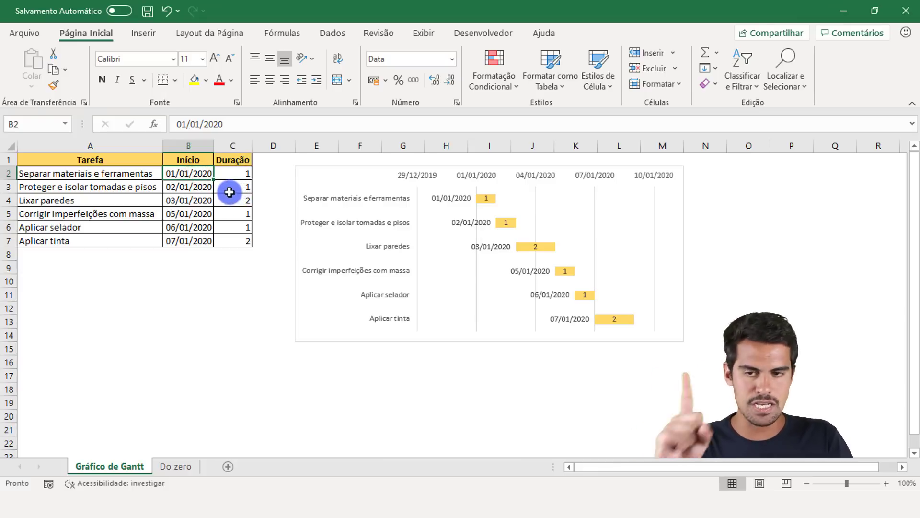
pyautogui.click(203, 186)
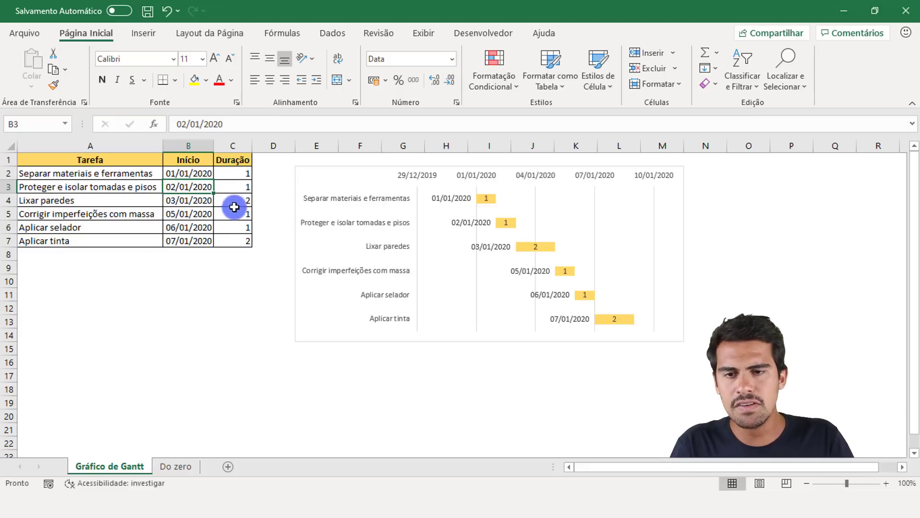
pyautogui.click(197, 198)
pyautogui.click(199, 211)
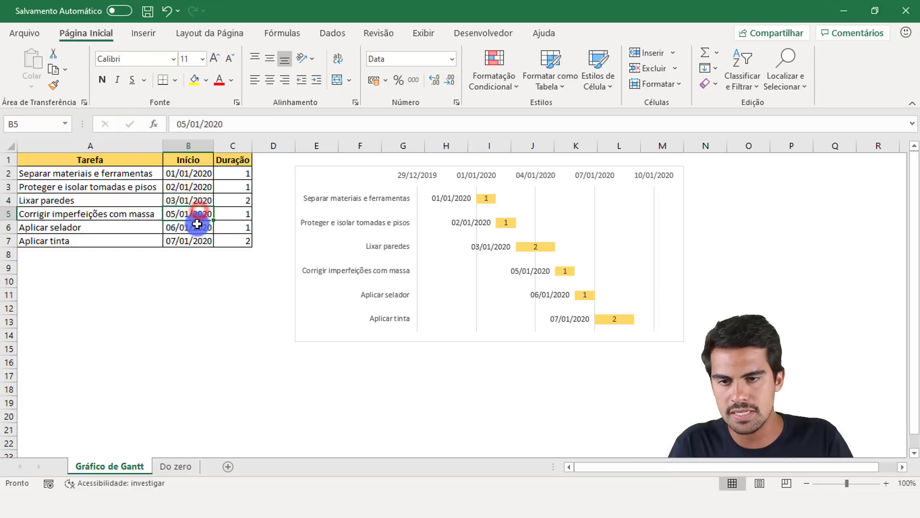
pyautogui.click(201, 228)
pyautogui.click(203, 237)
pyautogui.click(241, 178)
pyautogui.moveTo(241, 188); pyautogui.dragTo(249, 239)
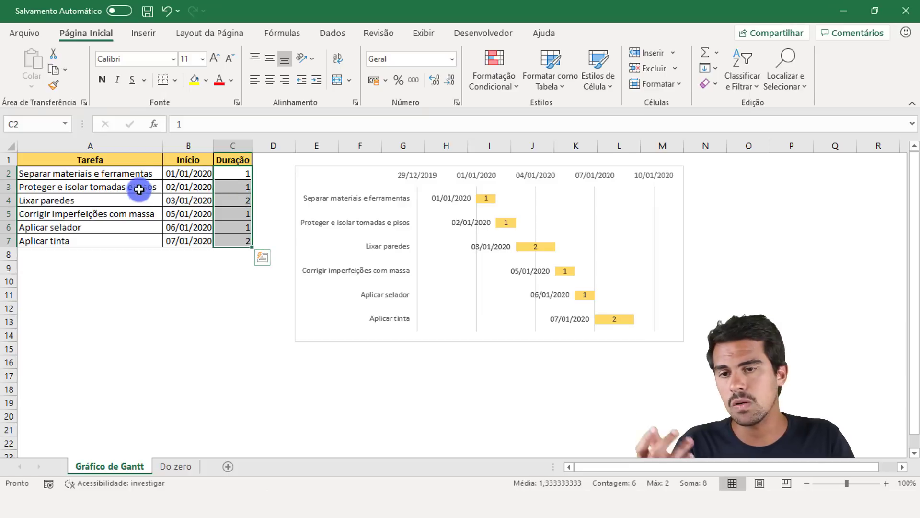
pyautogui.click(139, 173)
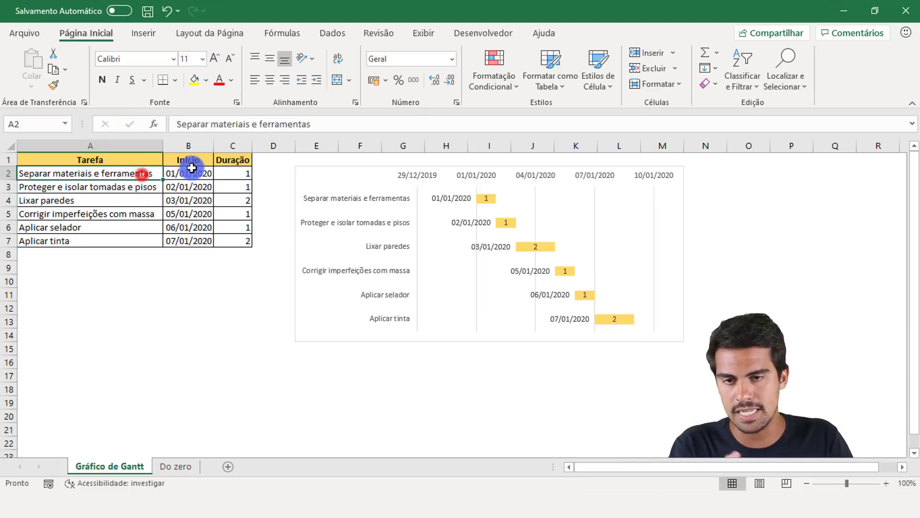
pyautogui.click(240, 173)
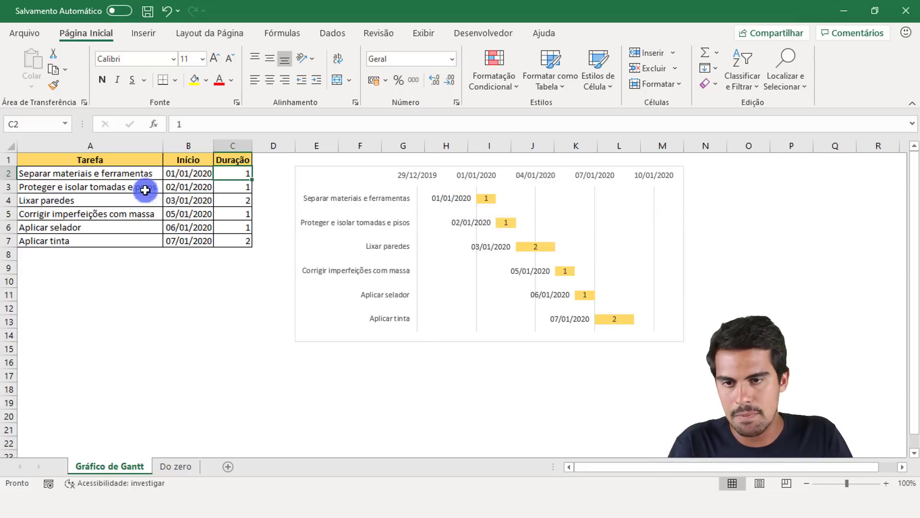
pyautogui.click(152, 173)
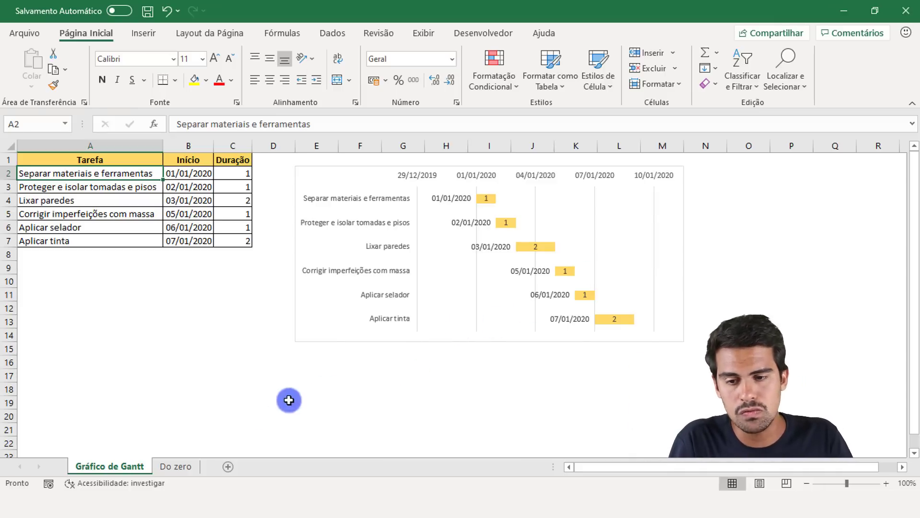
# On the Do zero sheet, insert a 2D stacked bar chart from the Início dates in B2:B7.
pyautogui.click(178, 464)
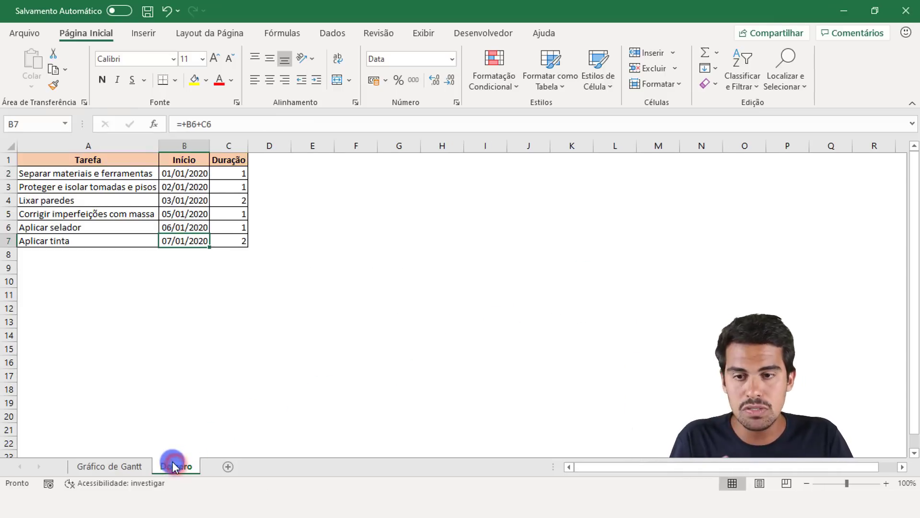
pyautogui.moveTo(233, 240); pyautogui.dragTo(76, 158)
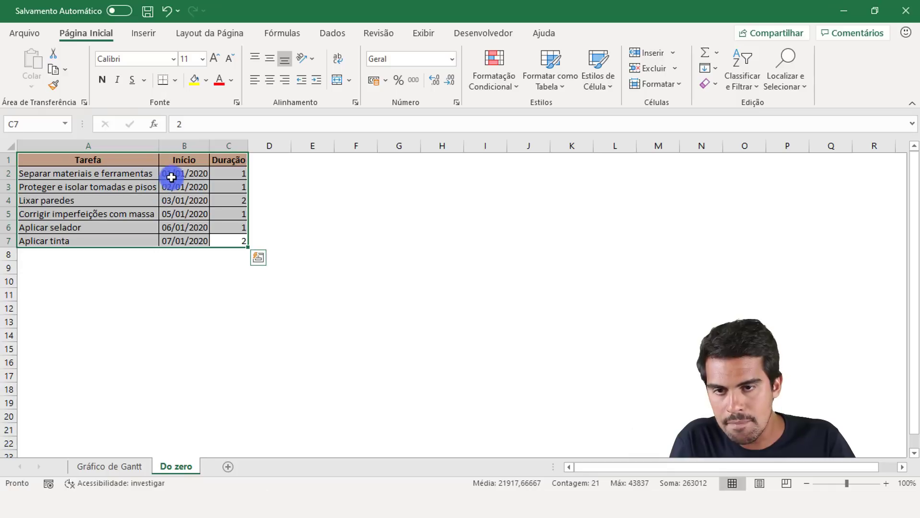
pyautogui.moveTo(173, 175); pyautogui.dragTo(185, 241)
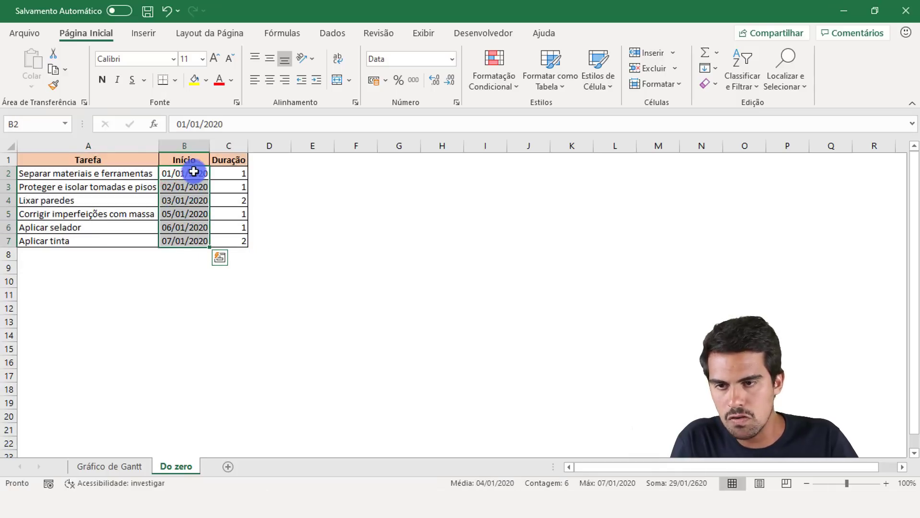
pyautogui.moveTo(191, 171); pyautogui.dragTo(196, 242)
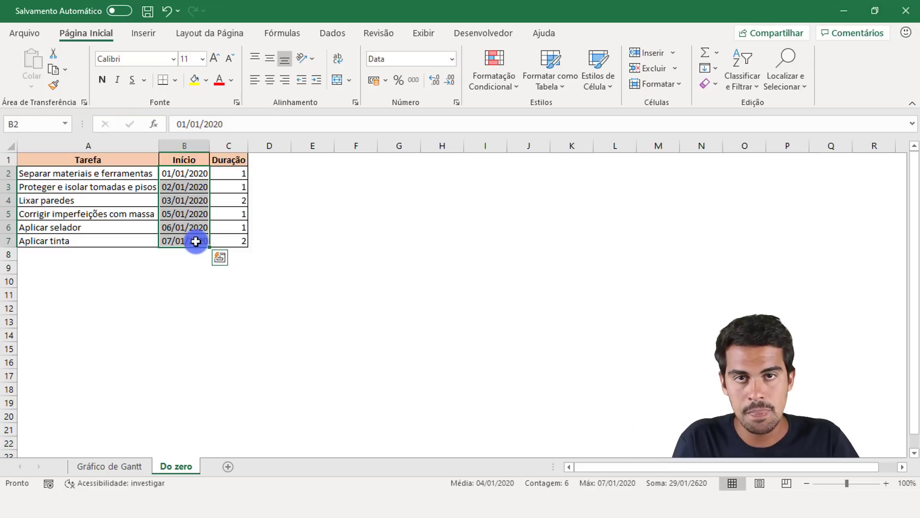
pyautogui.click(143, 35)
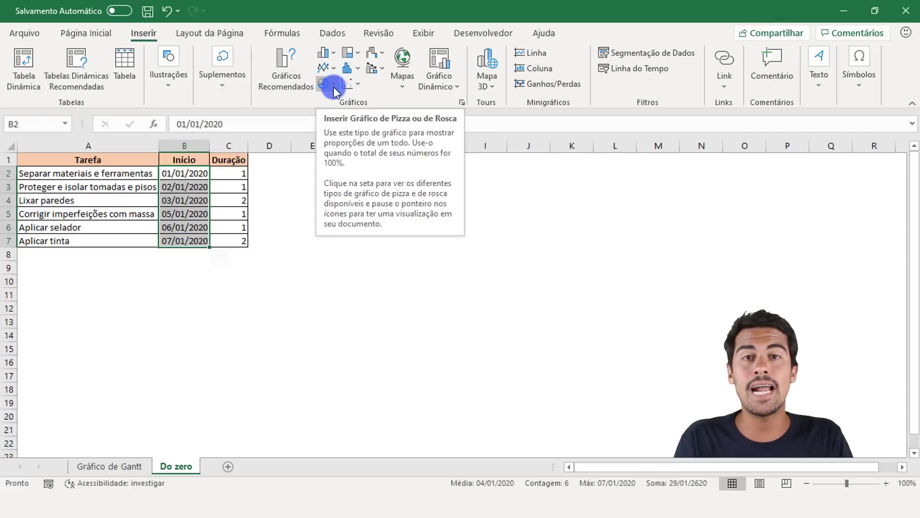
pyautogui.click(325, 54)
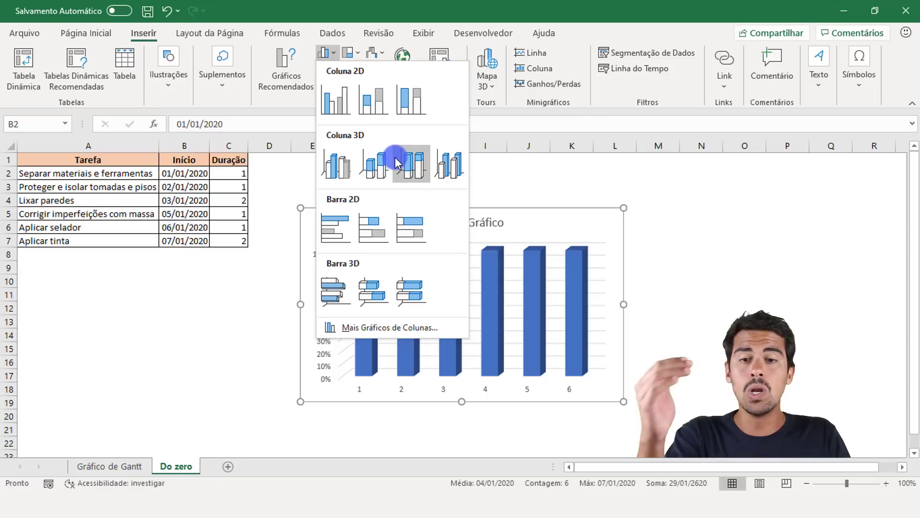
pyautogui.click(373, 218)
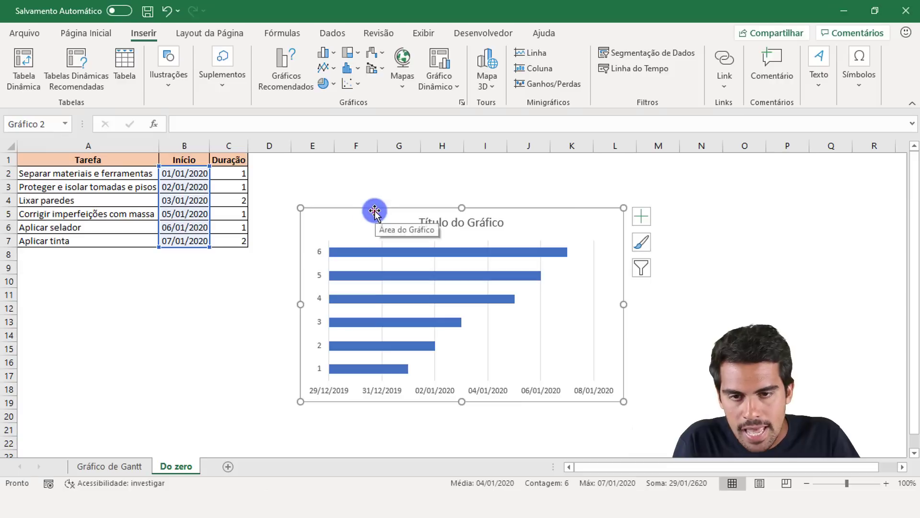
# Move and enlarge the bar chart to cover about D2:M21, and compare it with the finished chart on the Gráfico de Gantt sheet.
pyautogui.moveTo(373, 209); pyautogui.dragTo(344, 173)
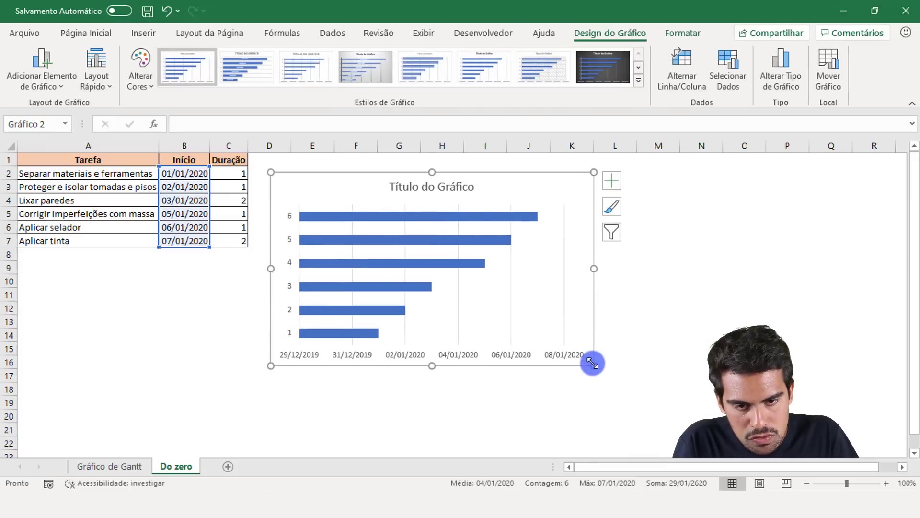
pyautogui.moveTo(594, 366); pyautogui.dragTo(668, 426)
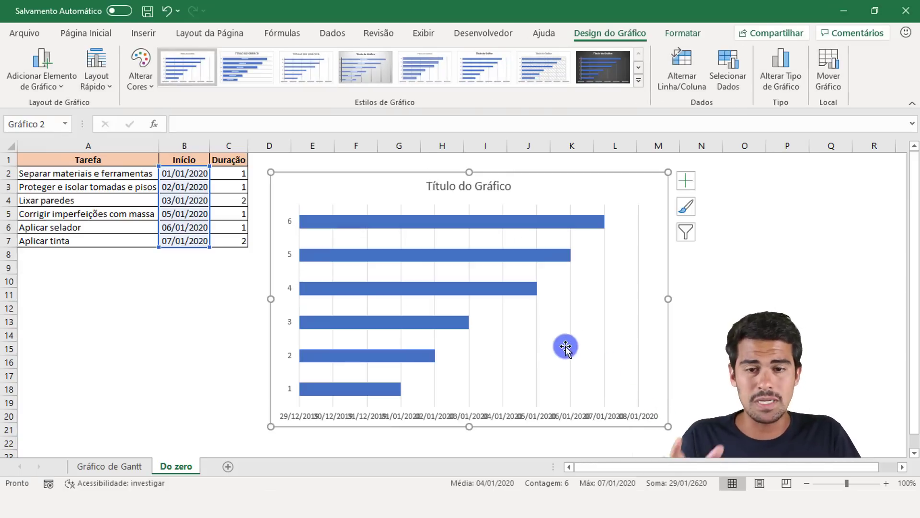
pyautogui.click(139, 471)
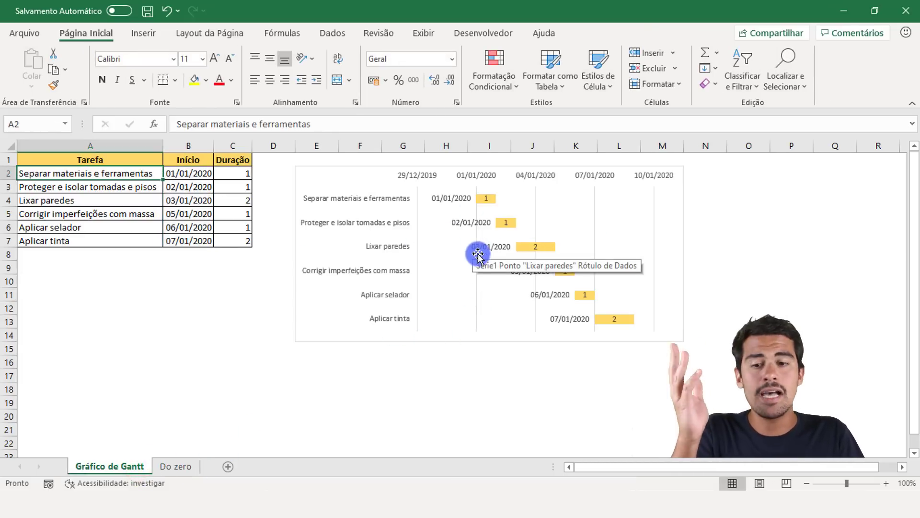
pyautogui.click(174, 465)
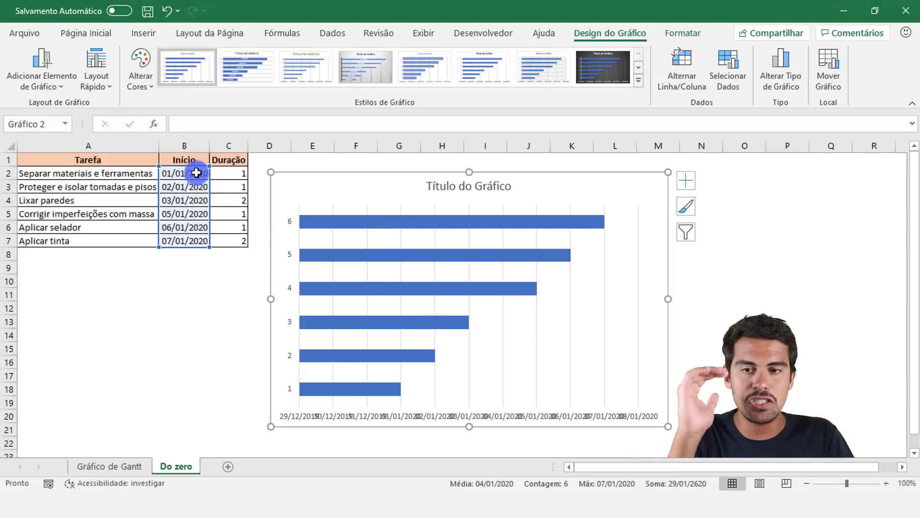
# Enter a sample full date in cell B11 below the table and change that cell's format to Número.
pyautogui.click(174, 297)
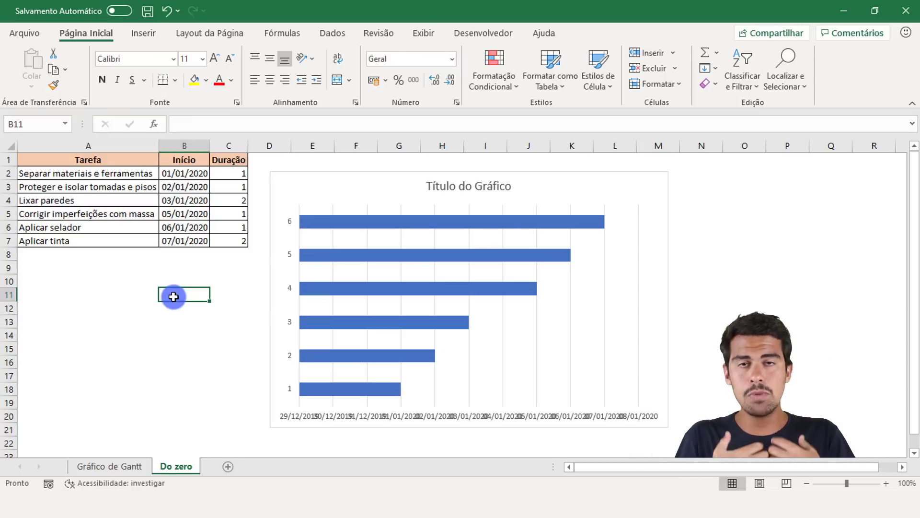
pyautogui.write('16/11/')
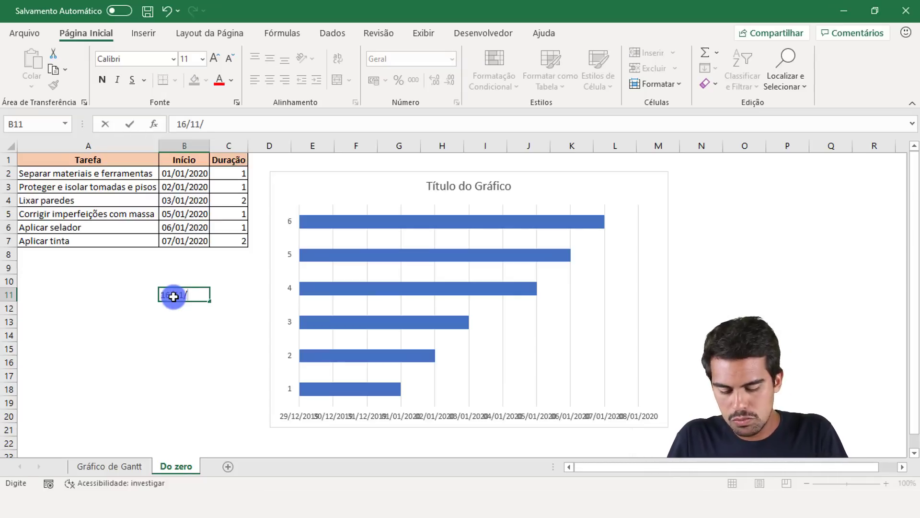
pyautogui.write('1992')
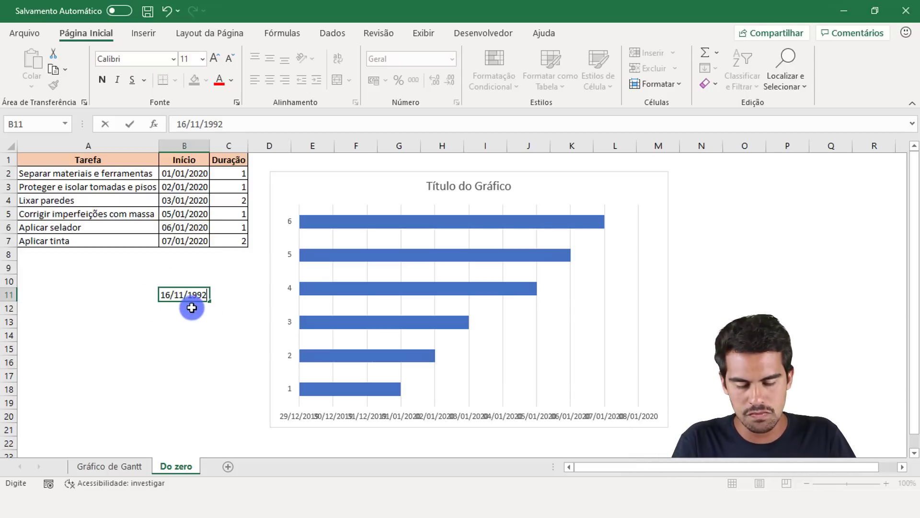
pyautogui.press('Return')
pyautogui.click(197, 294)
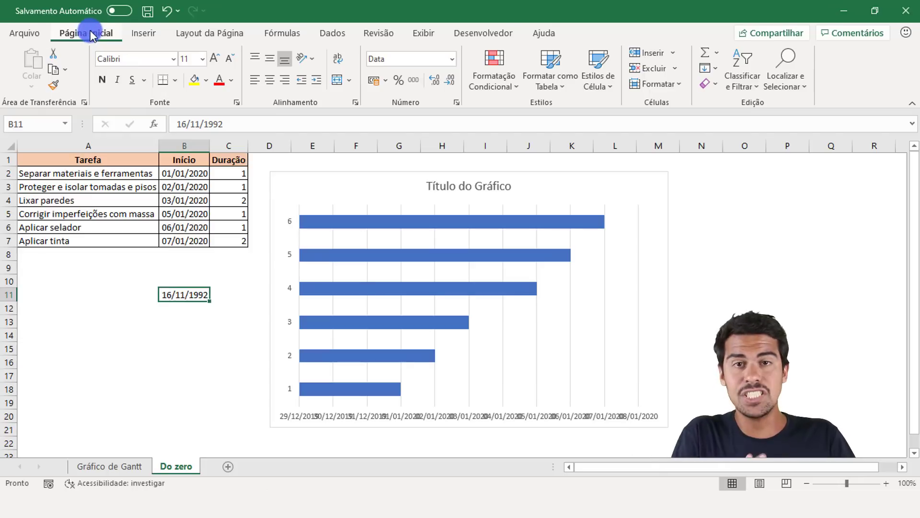
pyautogui.click(452, 62)
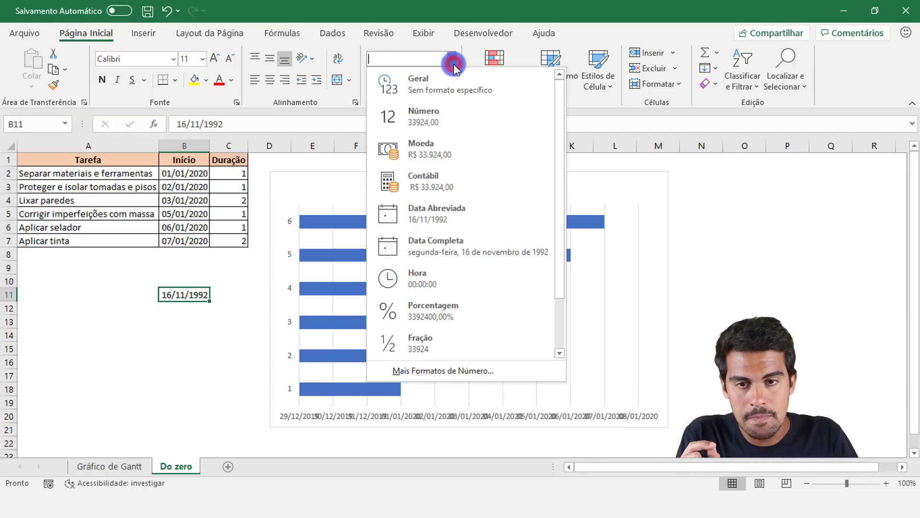
pyautogui.click(445, 115)
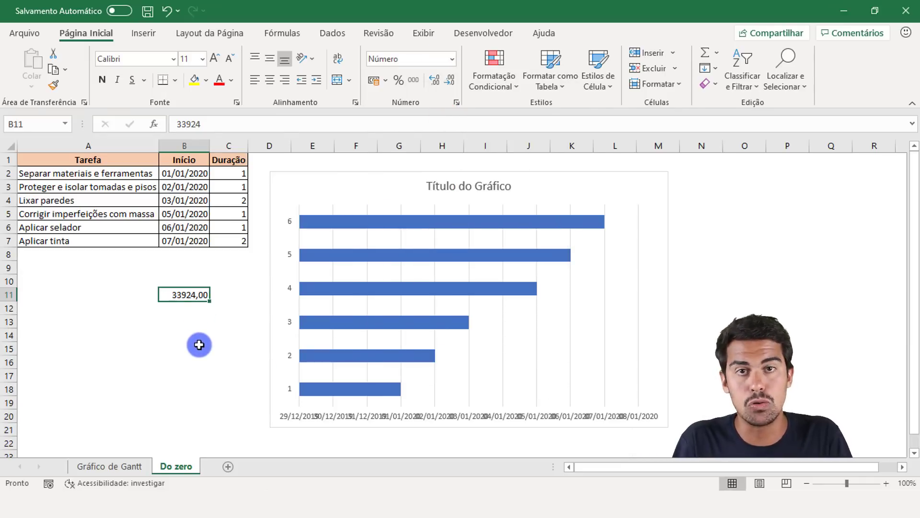
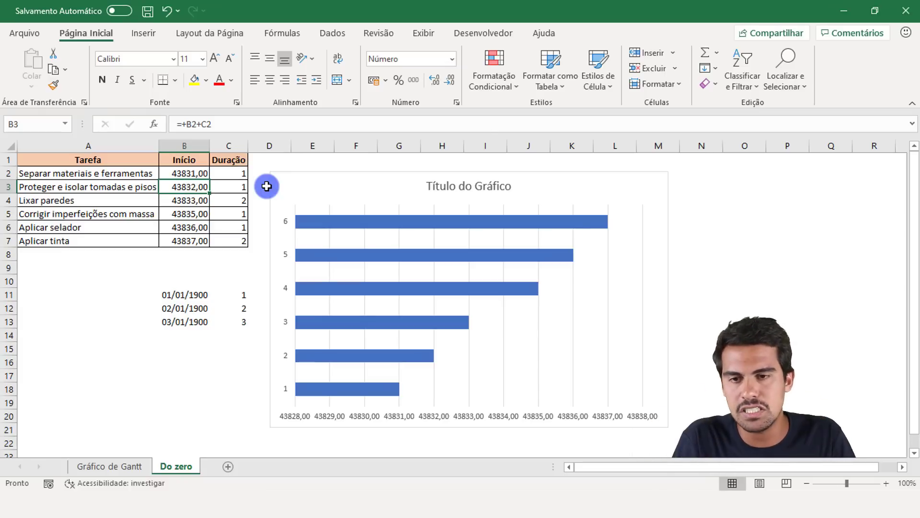
# Compare the chart's bars with the Início values, and format cells B2:B7 as Data Abreviada.
pyautogui.moveTo(205, 170); pyautogui.dragTo(191, 240)
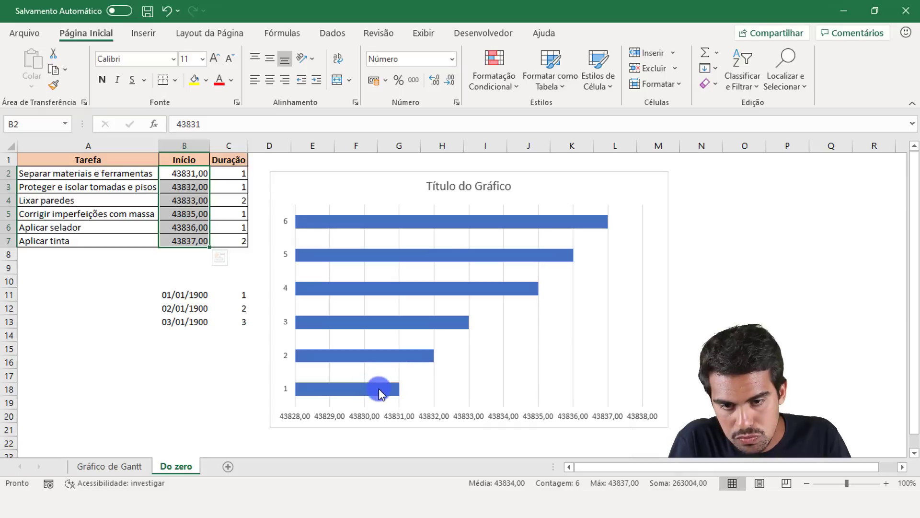
pyautogui.moveTo(378, 391)
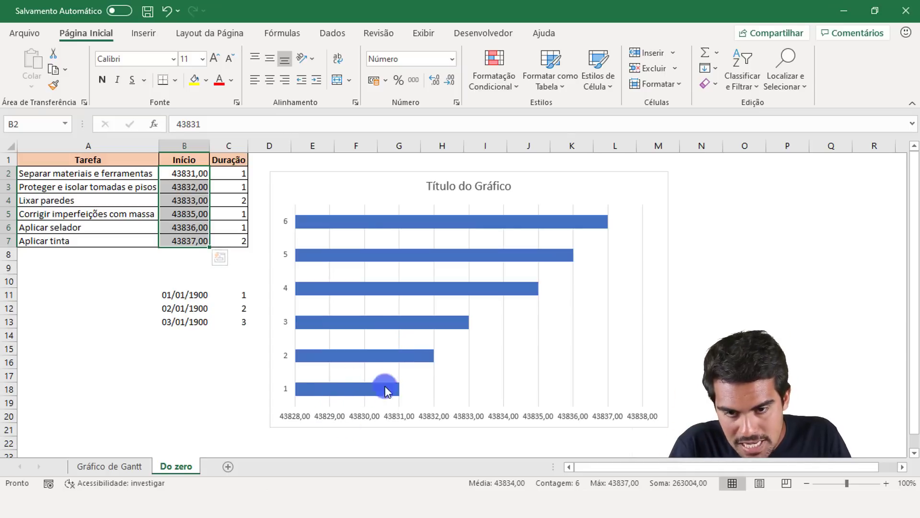
pyautogui.click(361, 391)
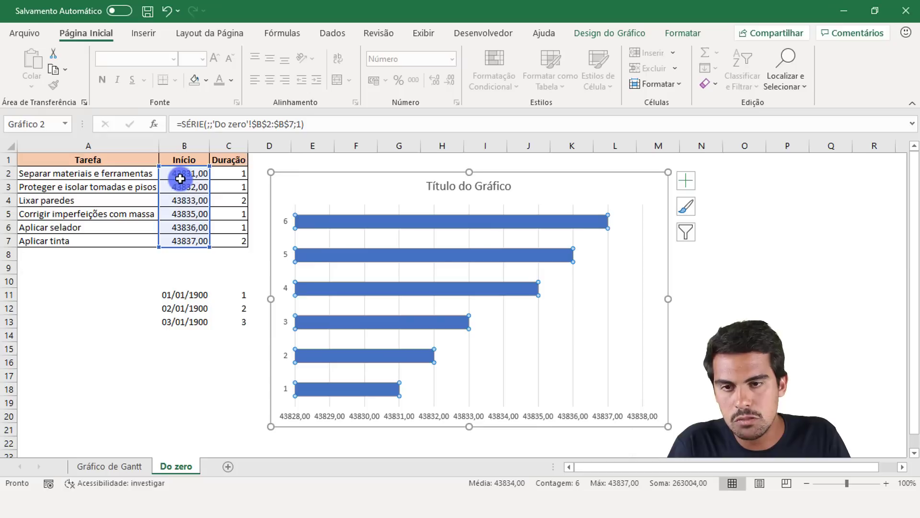
pyautogui.click(390, 357)
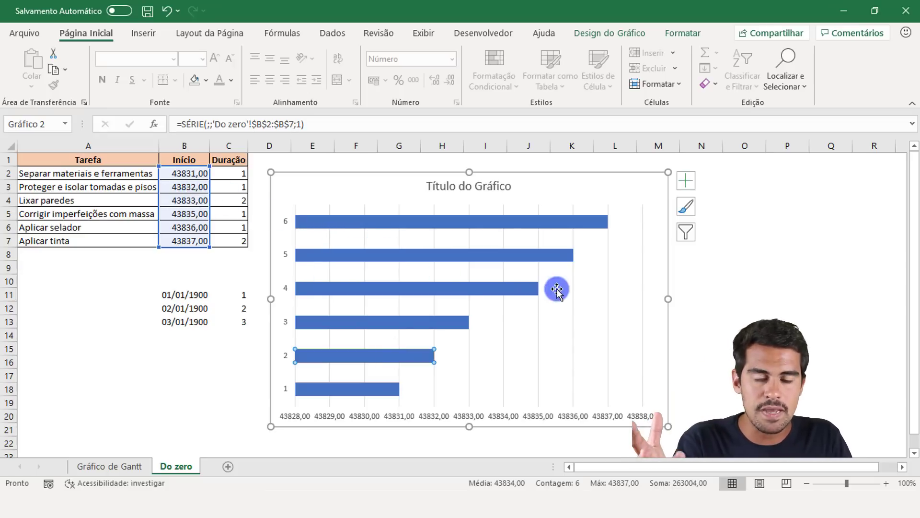
pyautogui.click(230, 225)
pyautogui.moveTo(198, 173); pyautogui.dragTo(197, 245)
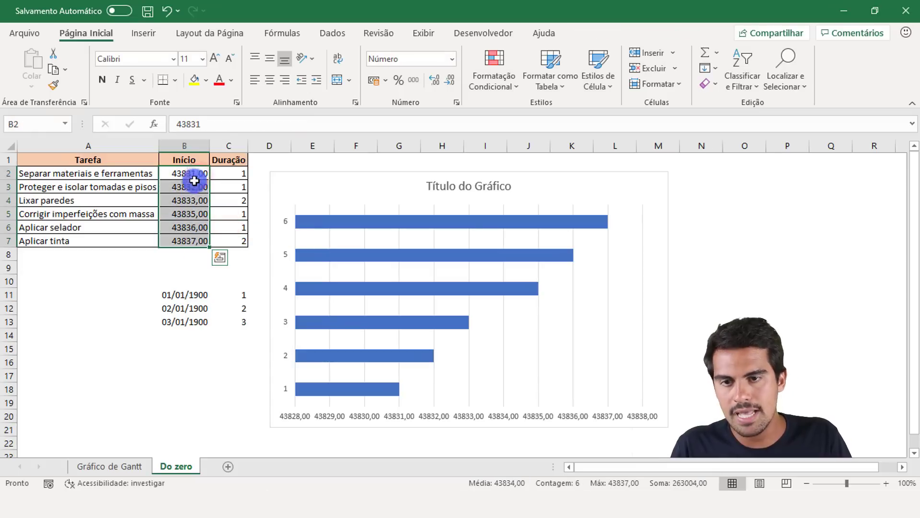
pyautogui.click(450, 60)
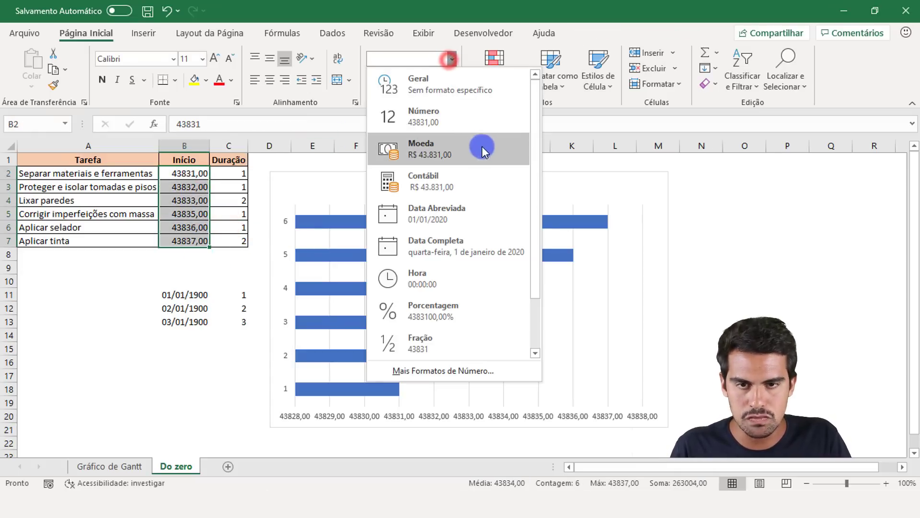
pyautogui.click(477, 207)
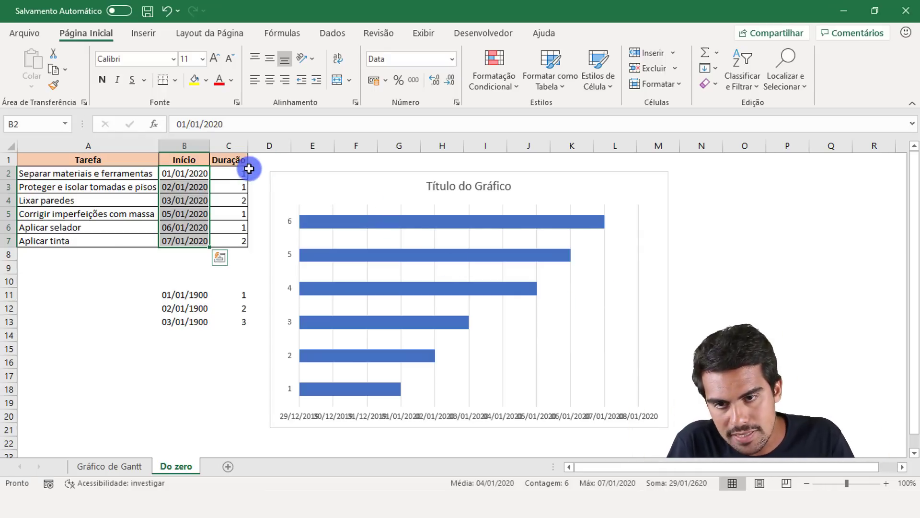
# Add a second data series named duração to the bar chart, taking its values from the Duração cells C2:C7.
pyautogui.moveTo(242, 174); pyautogui.dragTo(236, 240)
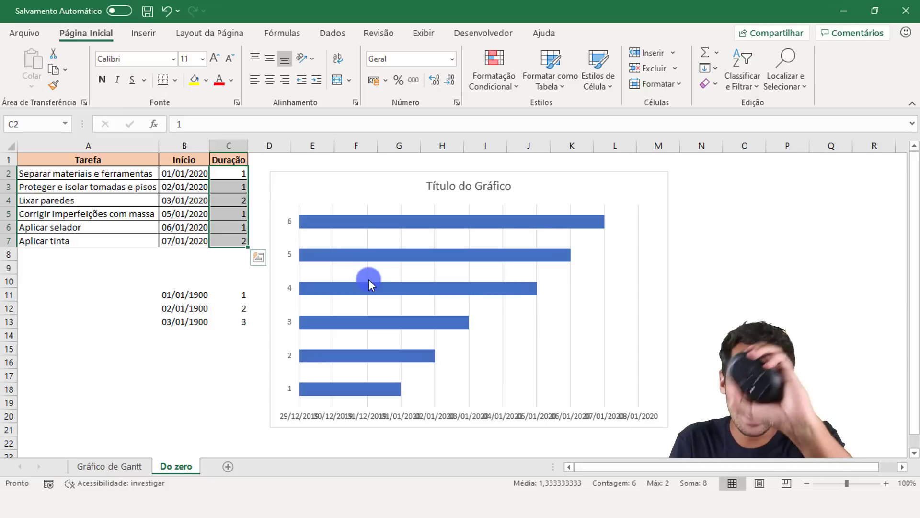
pyautogui.rightClick(488, 321)
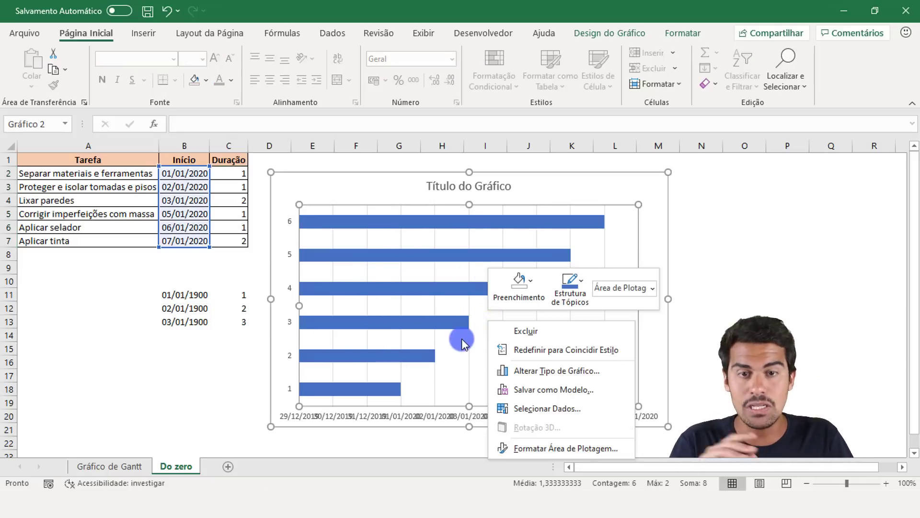
pyautogui.click(540, 410)
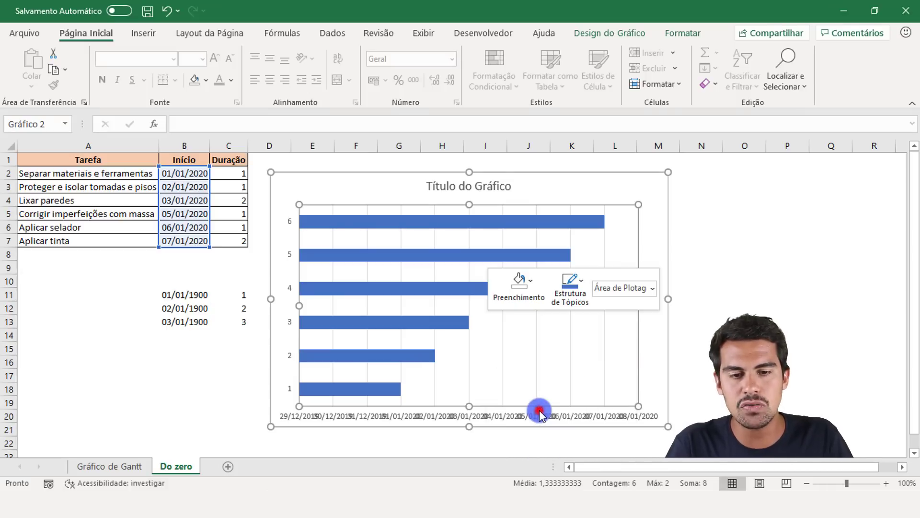
pyautogui.moveTo(597, 126); pyautogui.dragTo(455, 77)
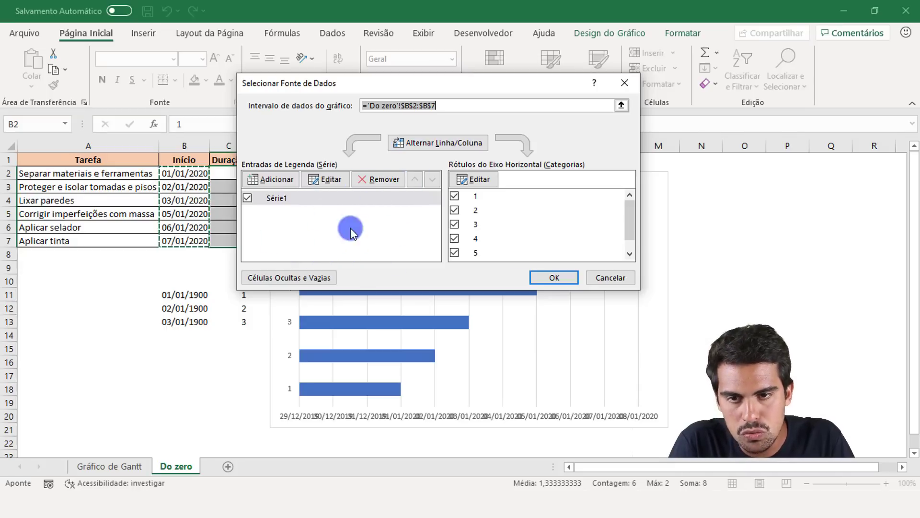
pyautogui.click(273, 180)
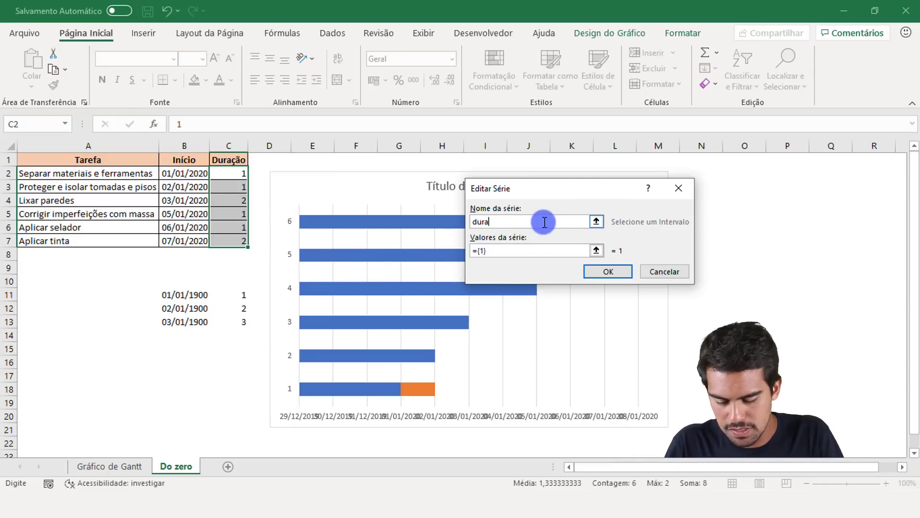
pyautogui.click(519, 248)
pyautogui.press('BackSpace')
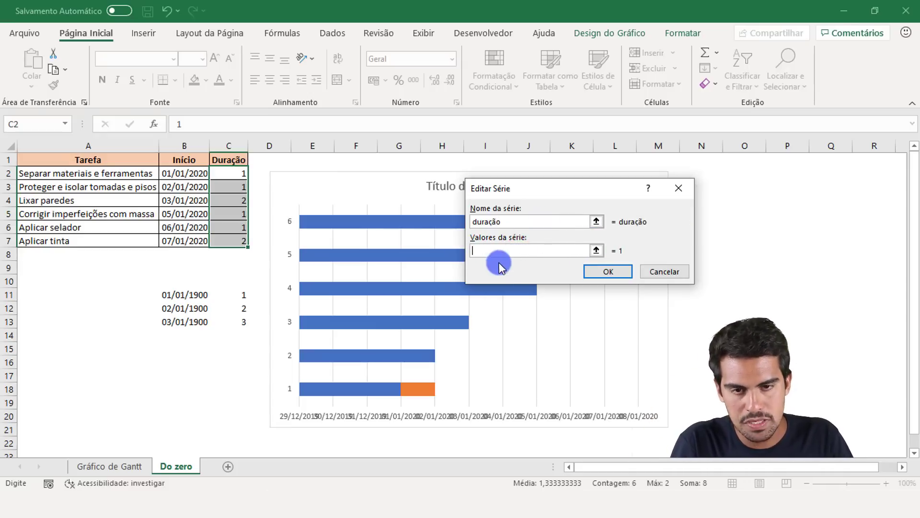
pyautogui.moveTo(233, 174); pyautogui.dragTo(222, 242)
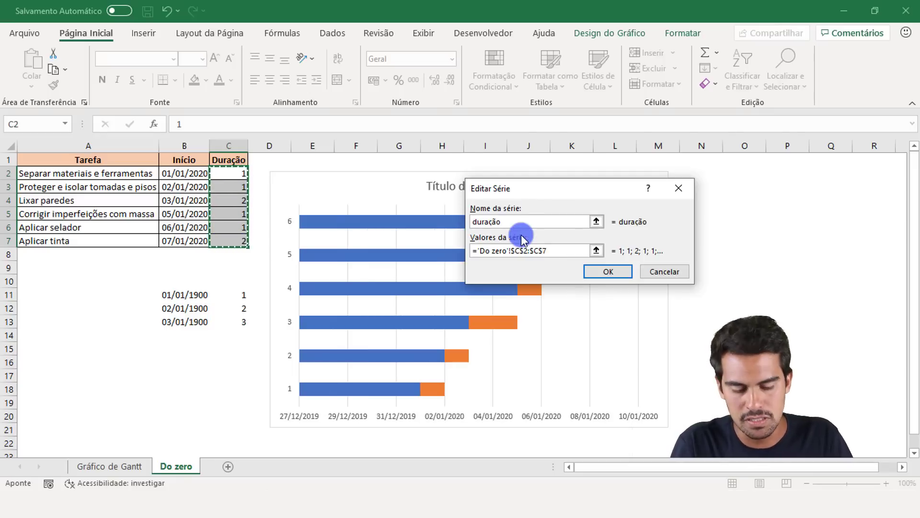
pyautogui.press('Return')
pyautogui.click(556, 278)
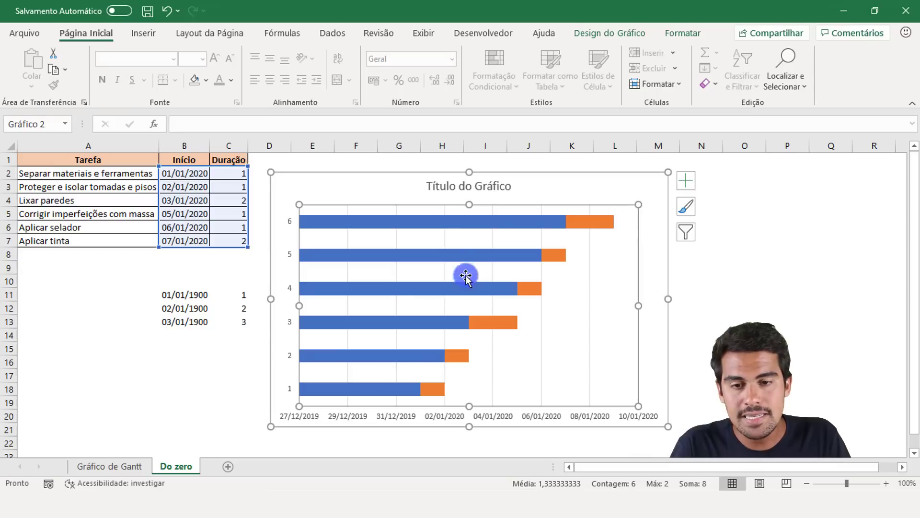
# Examine the start and duration bars, and compare them with the finished chart on the Gráfico de Gantt sheet.
pyautogui.moveTo(438, 264)
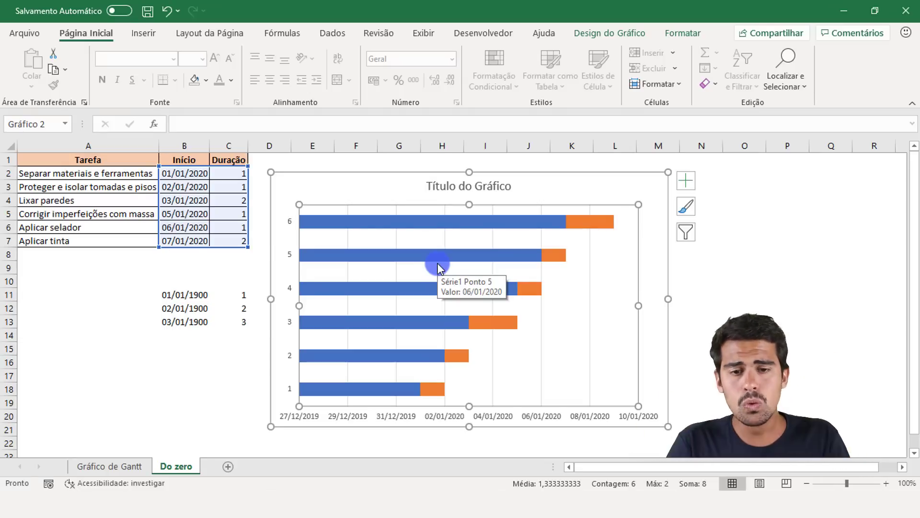
pyautogui.click(428, 218)
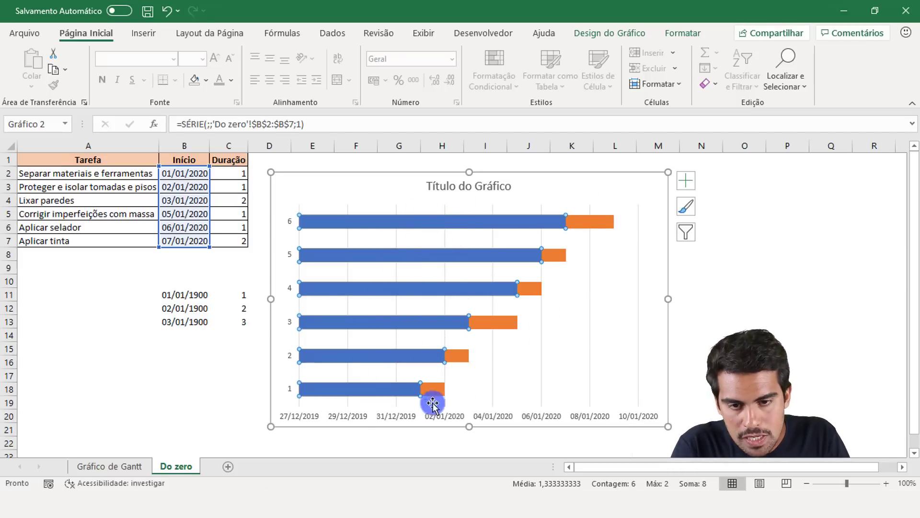
pyautogui.click(123, 468)
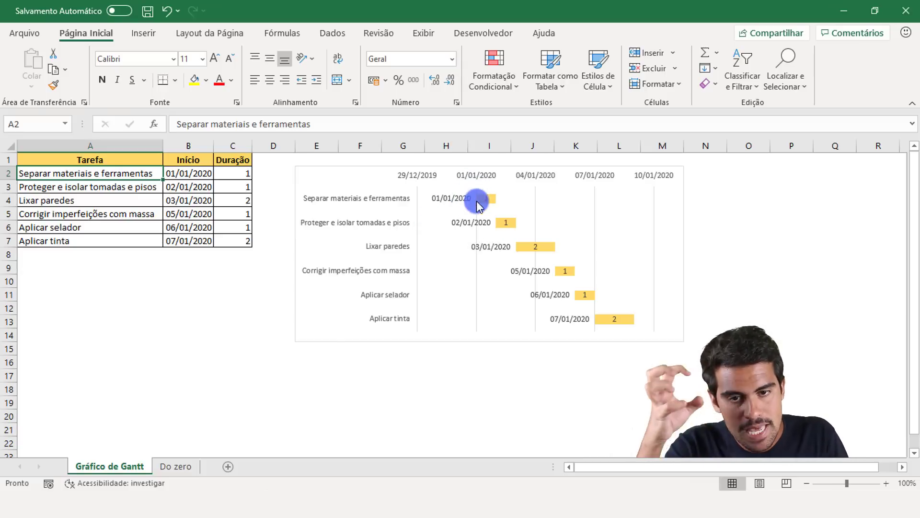
pyautogui.moveTo(494, 197)
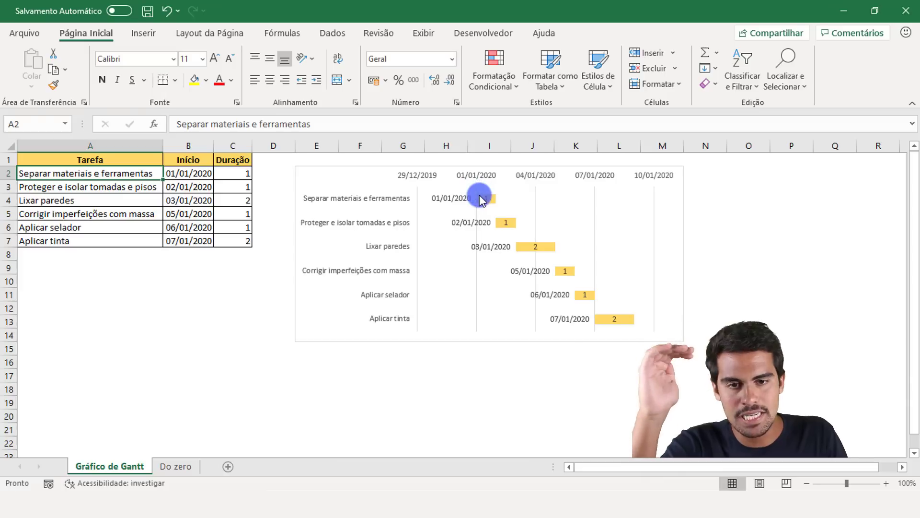
pyautogui.click(175, 465)
pyautogui.moveTo(435, 394)
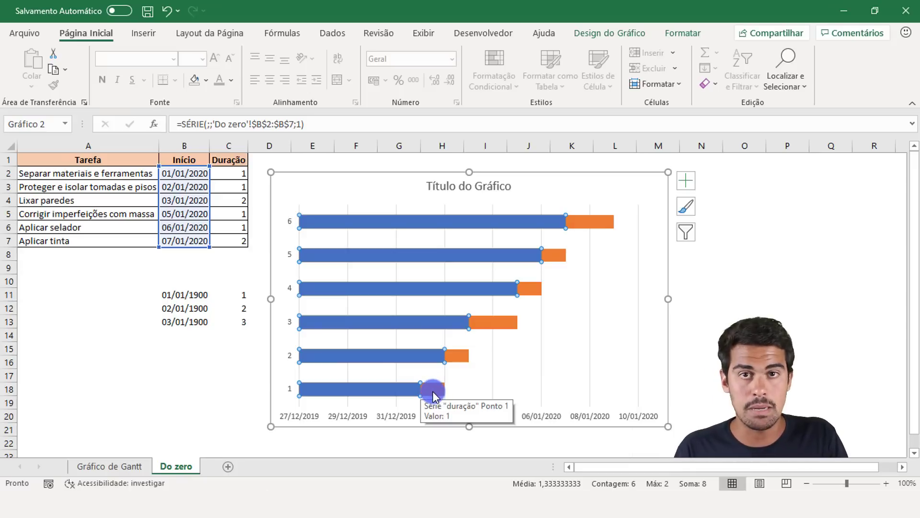
pyautogui.moveTo(417, 329)
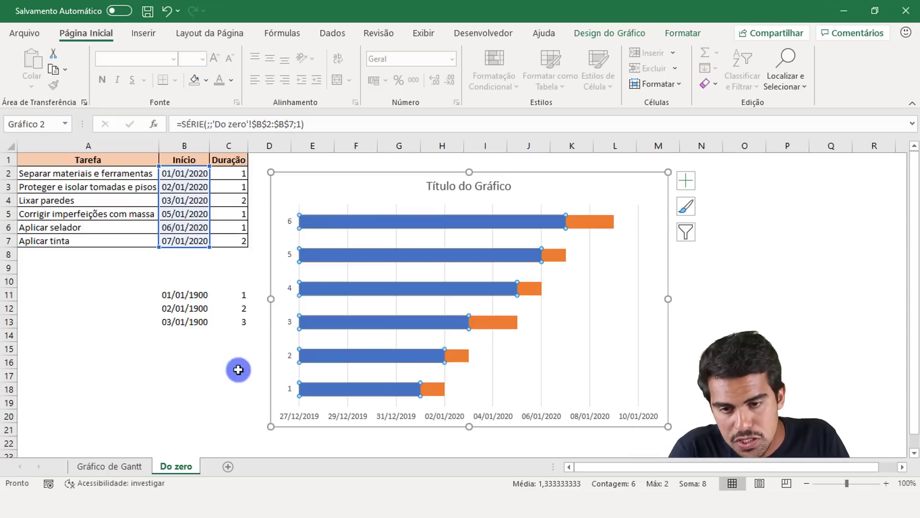
# Put the categories of the chart's vertical axis in reverse order.
pyautogui.rightClick(289, 322)
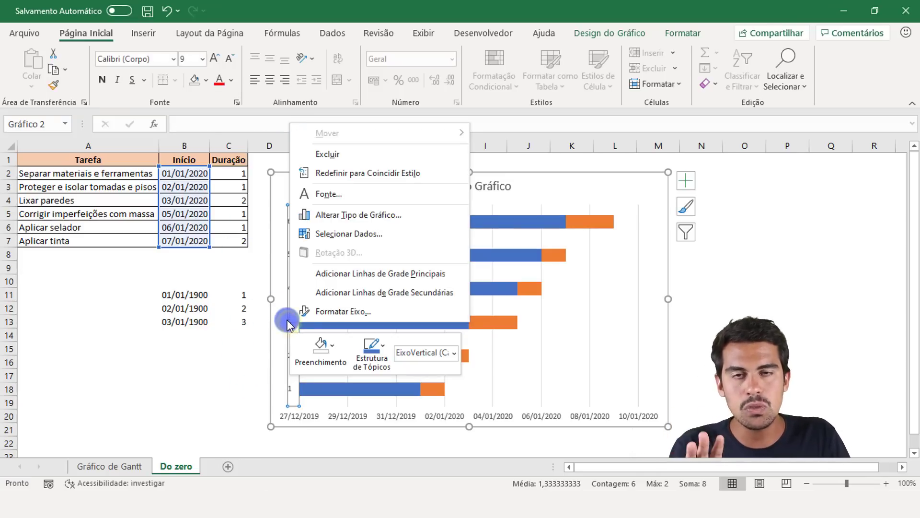
pyautogui.click(349, 313)
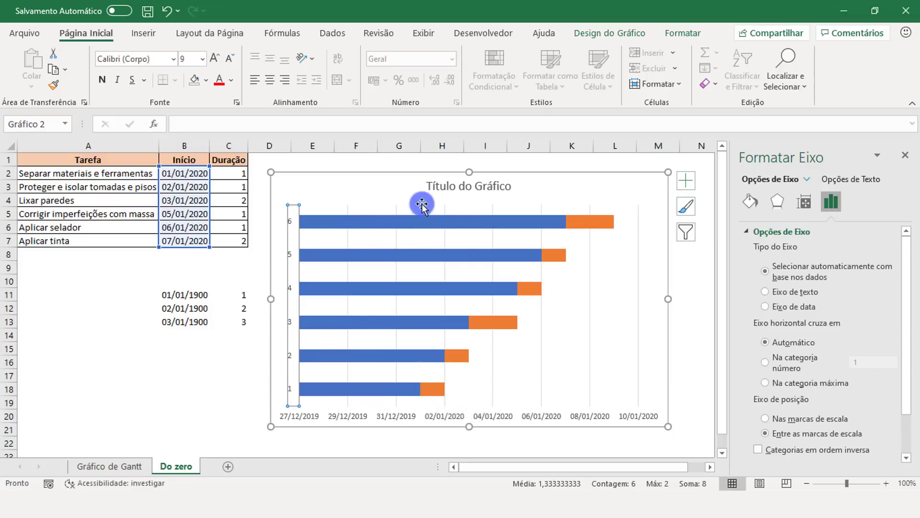
pyautogui.click(768, 450)
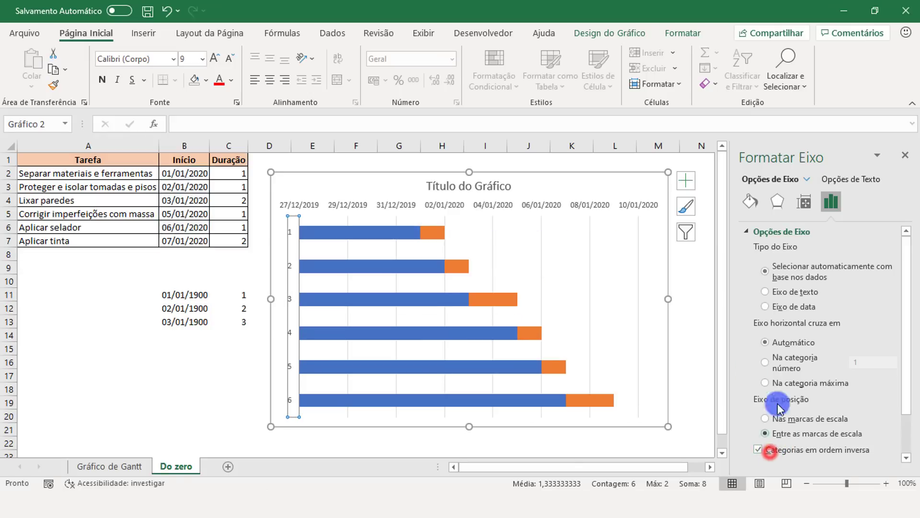
pyautogui.click(904, 155)
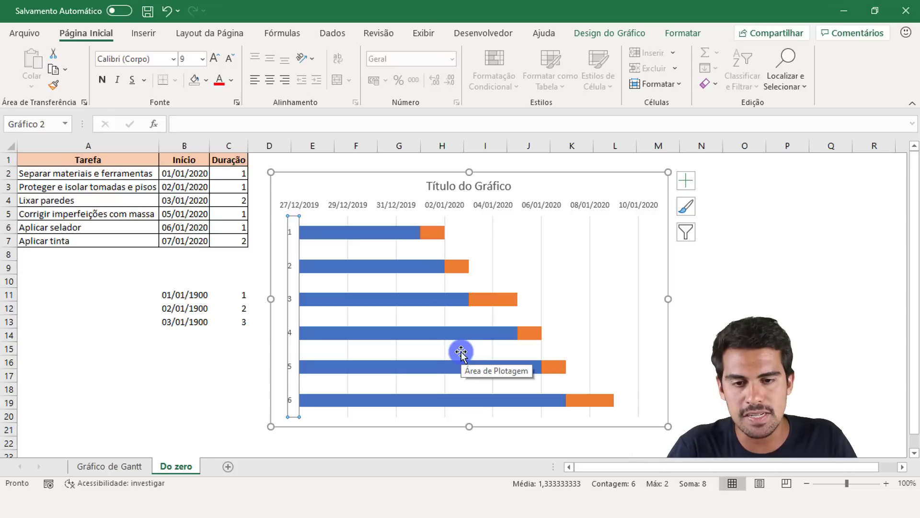
# Remove the fill from the blue start-date series, and compare the result with the chart on the Gráfico de Gantt sheet.
pyautogui.click(376, 338)
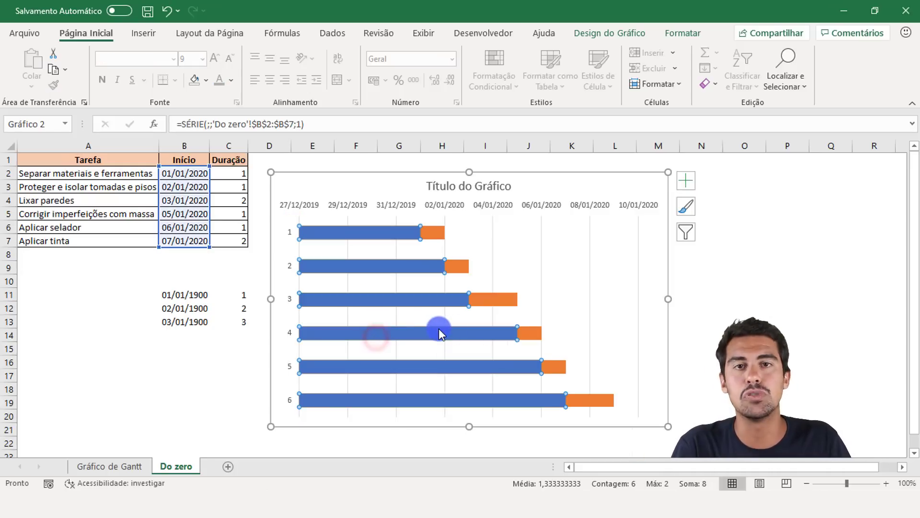
pyautogui.moveTo(438, 329)
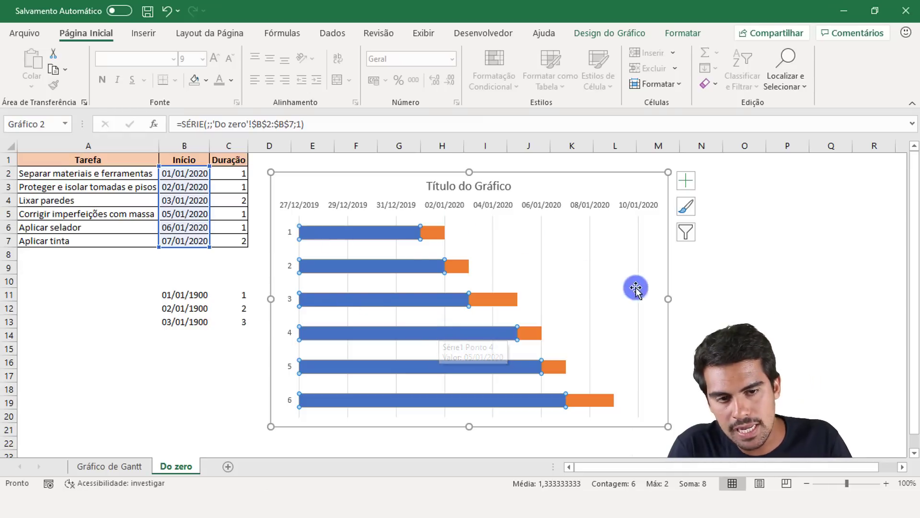
pyautogui.click(691, 296)
pyautogui.click(493, 335)
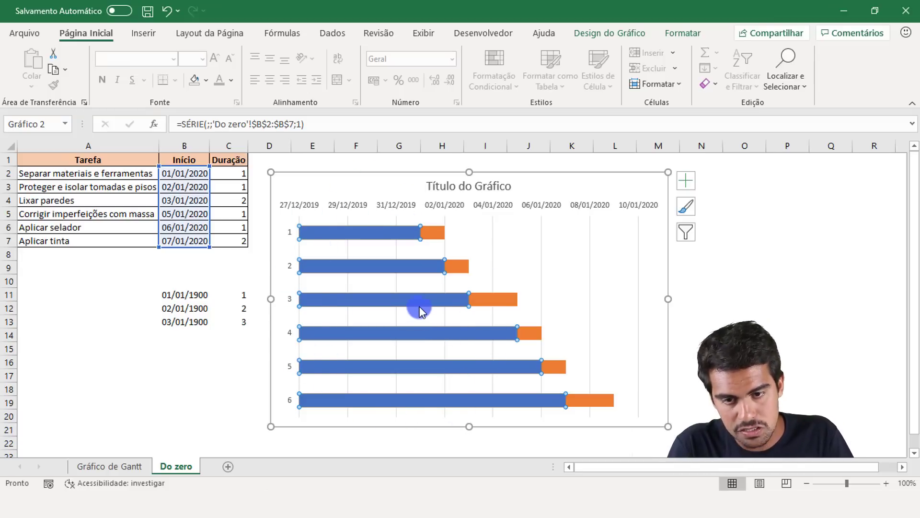
pyautogui.click(770, 300)
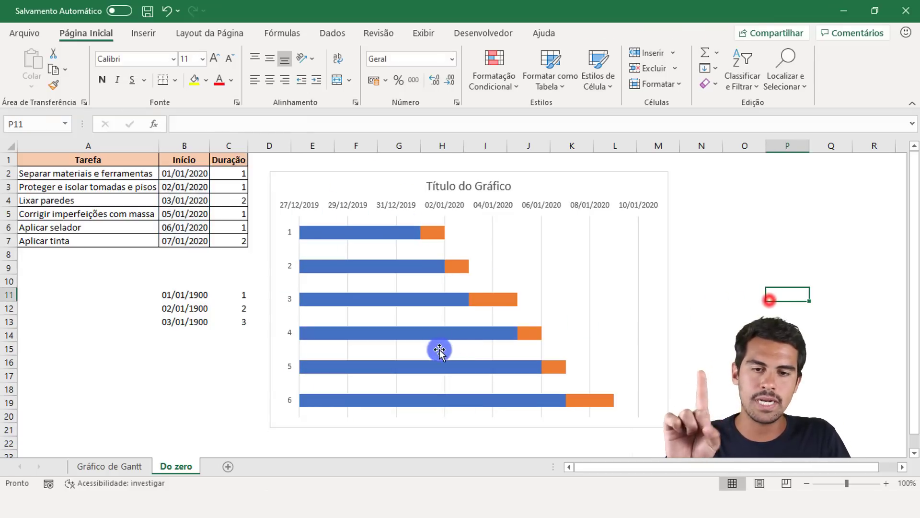
pyautogui.click(472, 370)
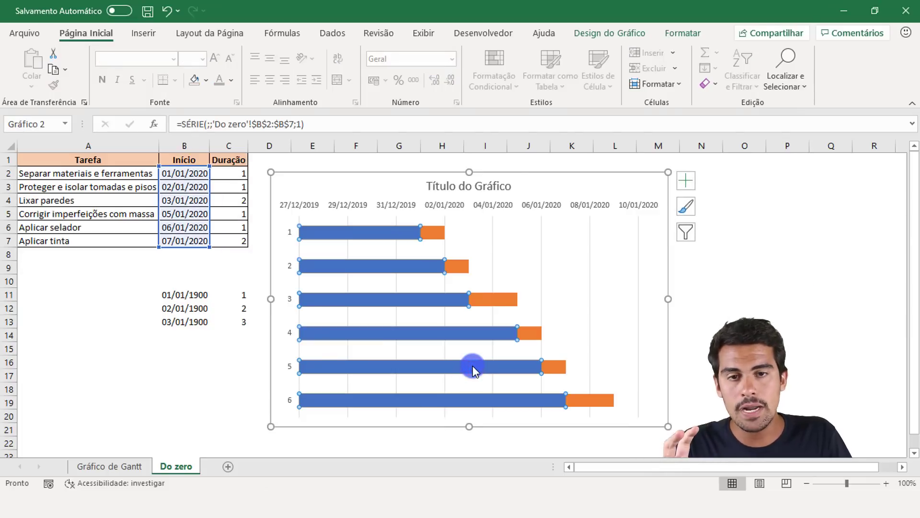
pyautogui.click(683, 32)
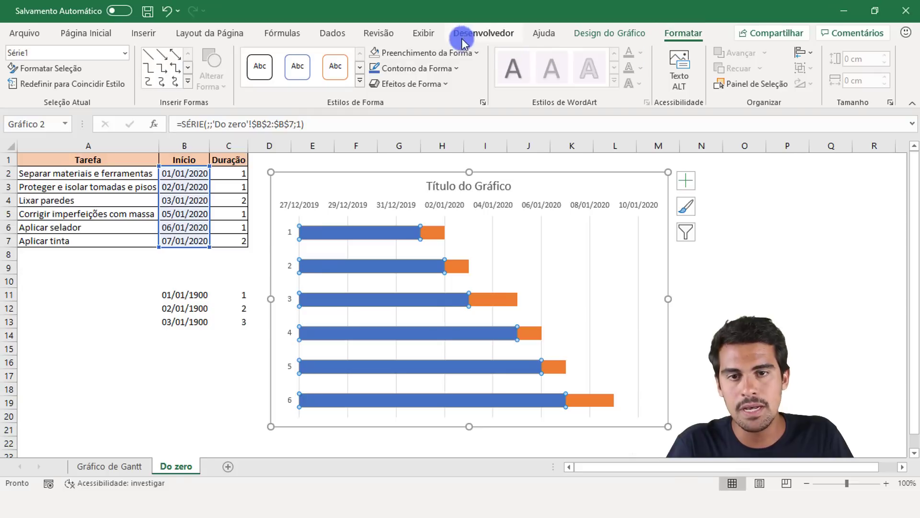
pyautogui.click(446, 52)
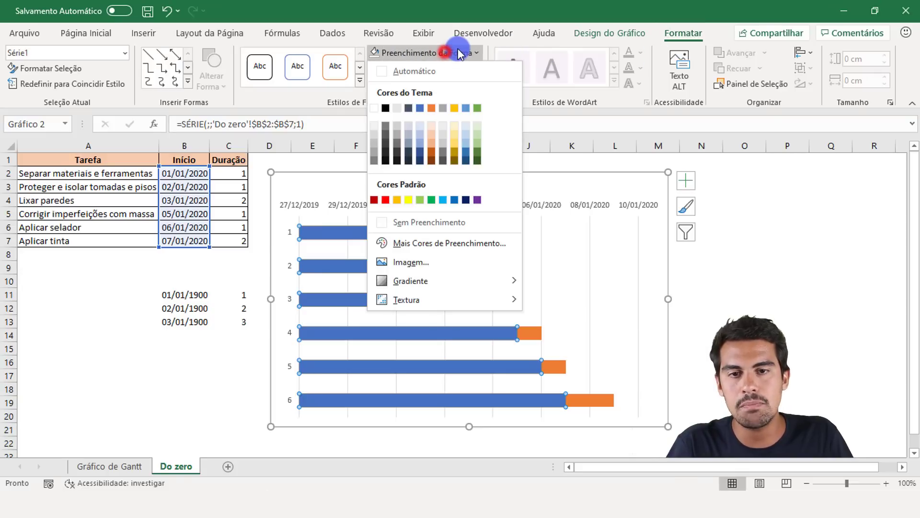
pyautogui.click(404, 224)
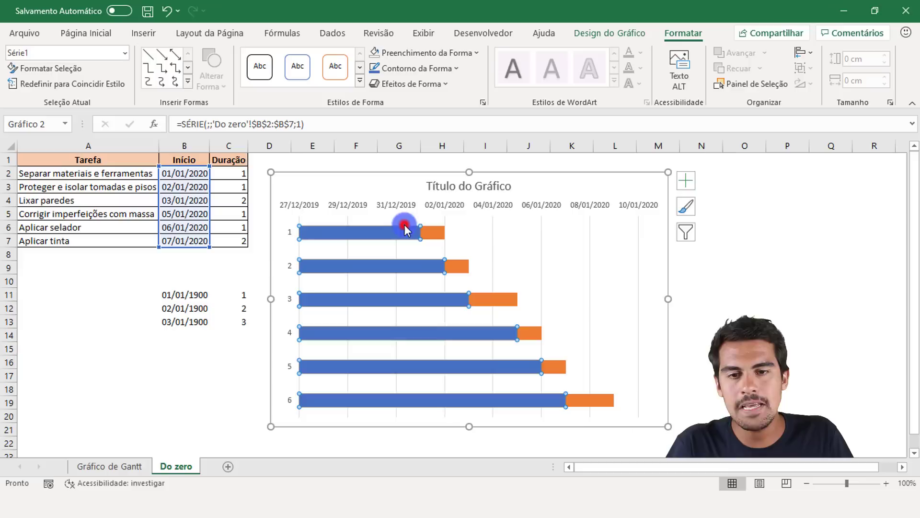
pyautogui.click(768, 281)
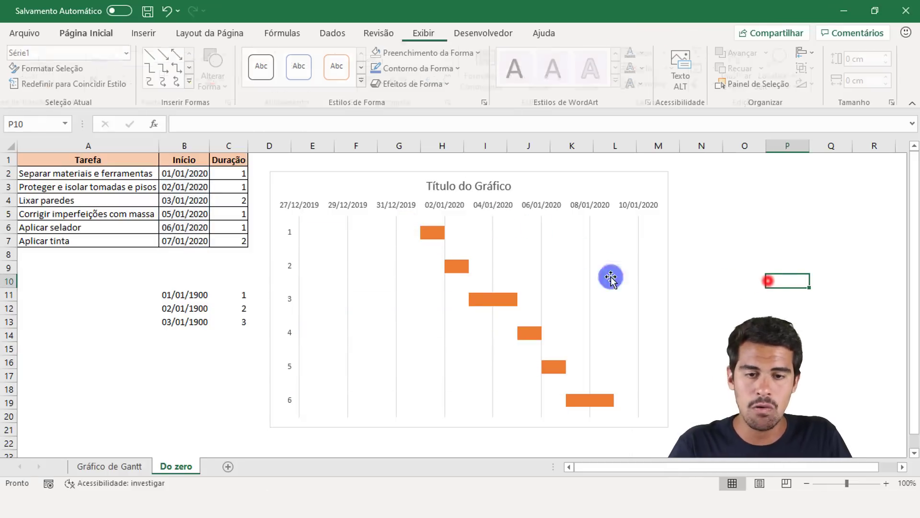
pyautogui.click(119, 467)
pyautogui.click(175, 466)
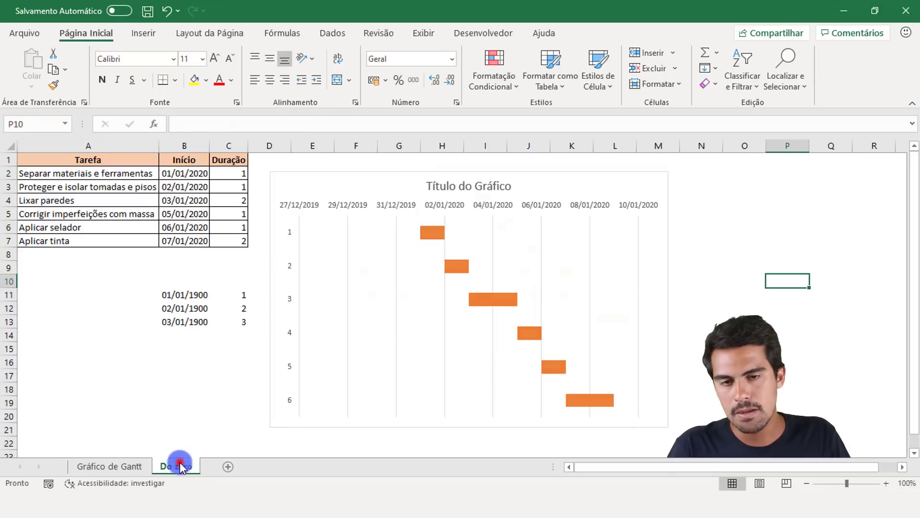
# Fill the duração bars with light gold, and compare the first task's bar with its start date in B2.
pyautogui.click(490, 299)
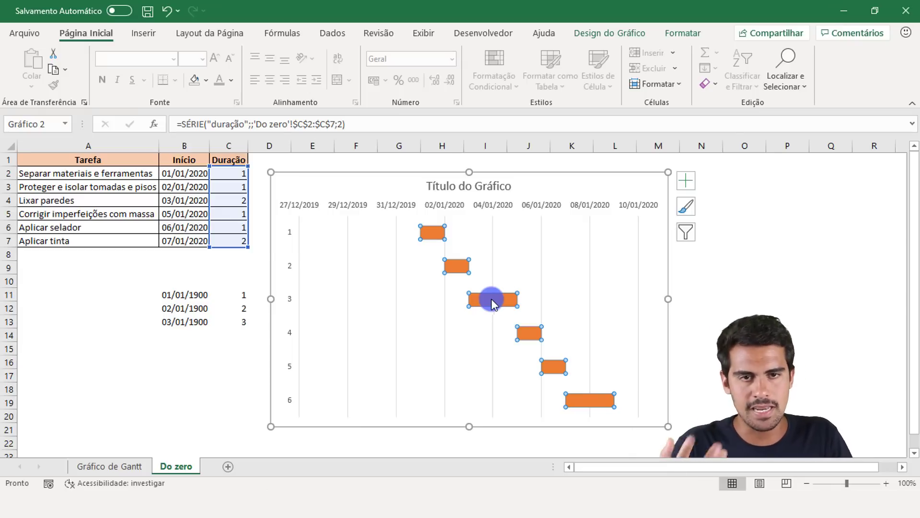
pyautogui.click(677, 36)
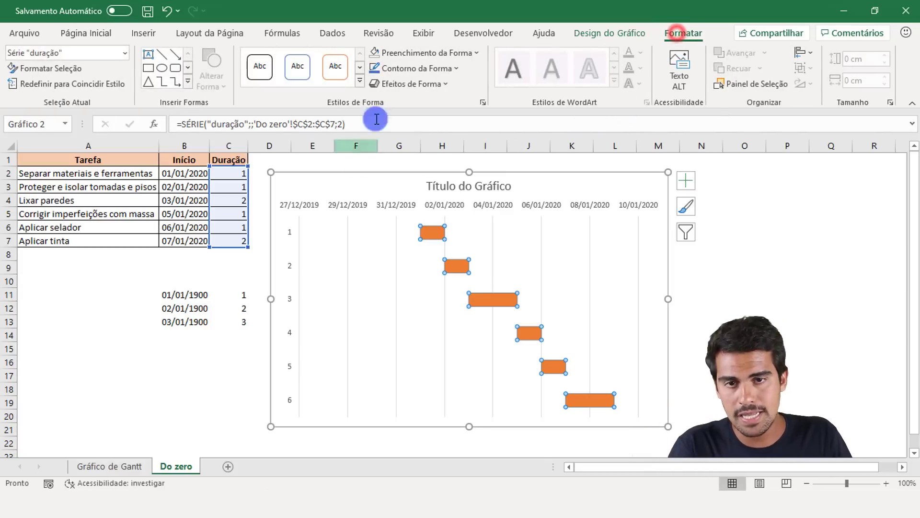
pyautogui.click(468, 52)
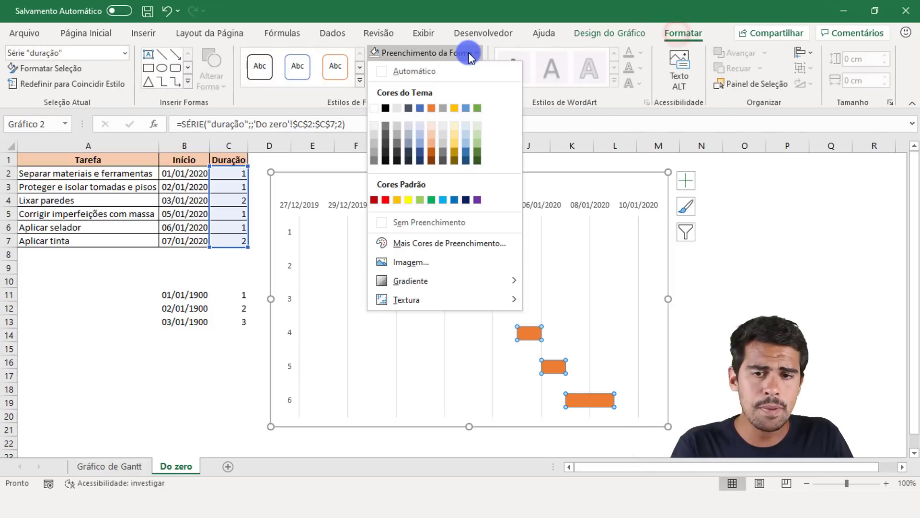
pyautogui.click(455, 138)
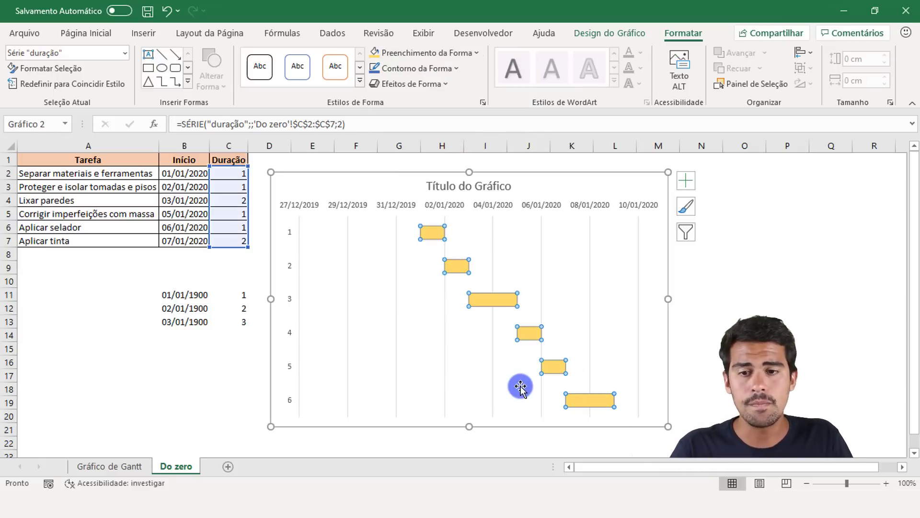
pyautogui.click(833, 264)
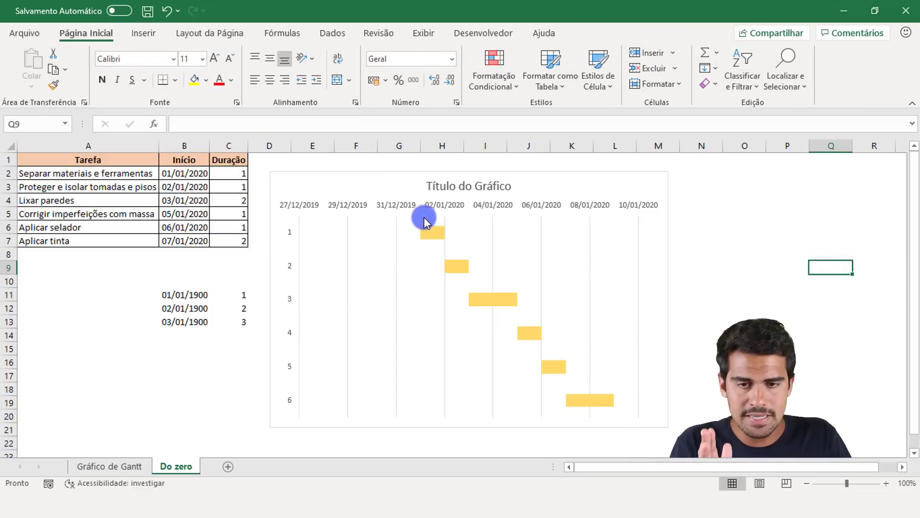
pyautogui.moveTo(416, 232)
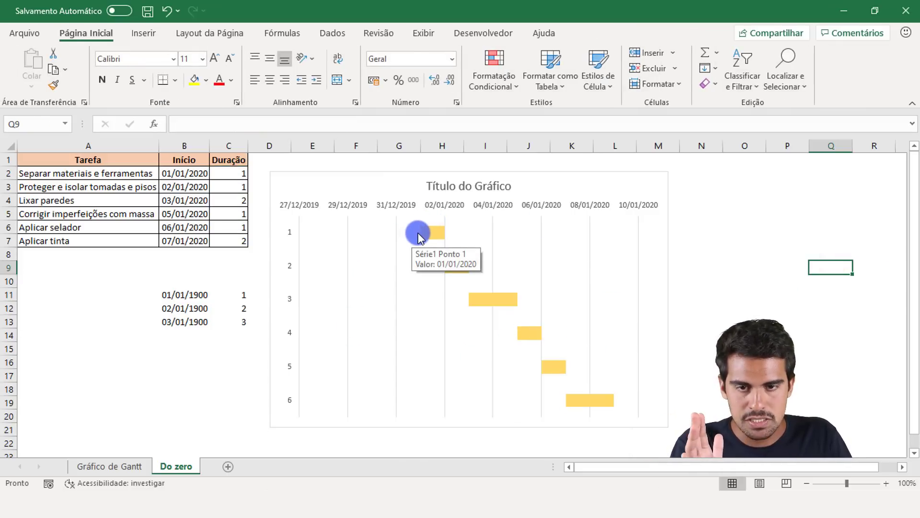
pyautogui.click(186, 176)
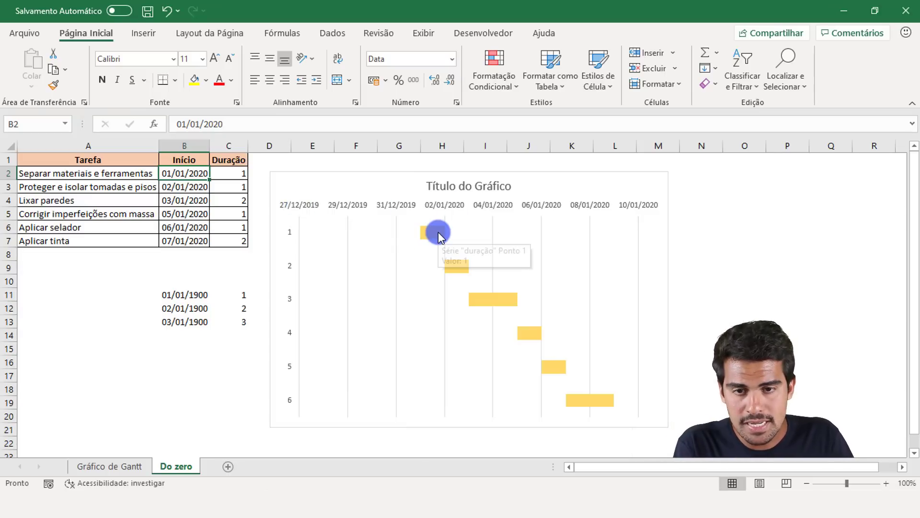
# Open the formatting options for the chart's horizontal date axis.
pyautogui.rightClick(308, 203)
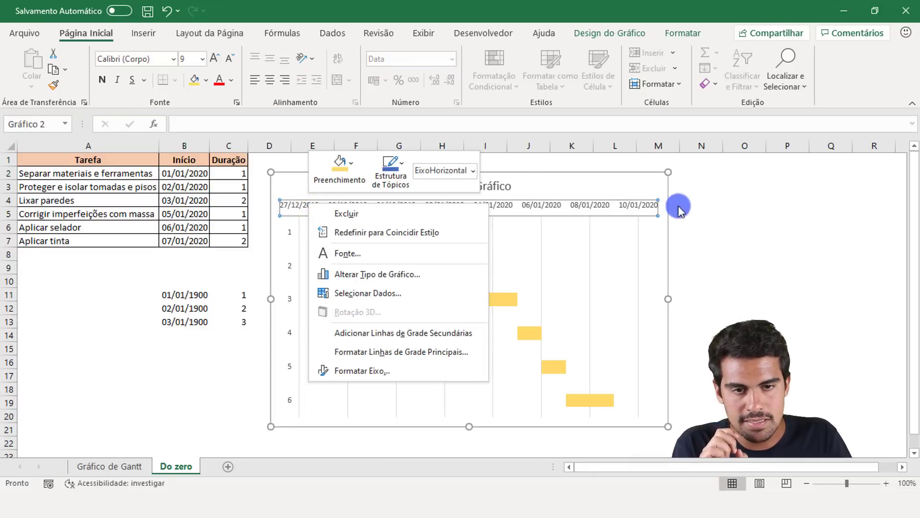
pyautogui.click(354, 371)
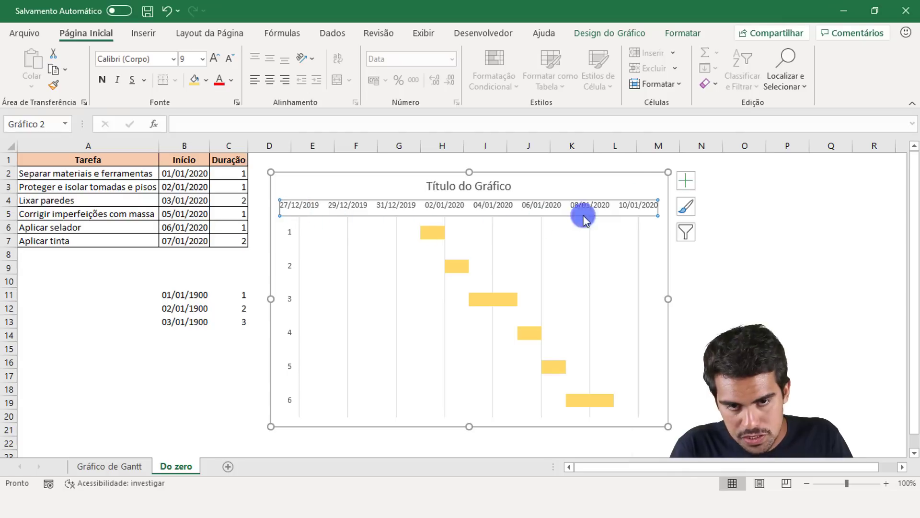
pyautogui.rightClick(353, 204)
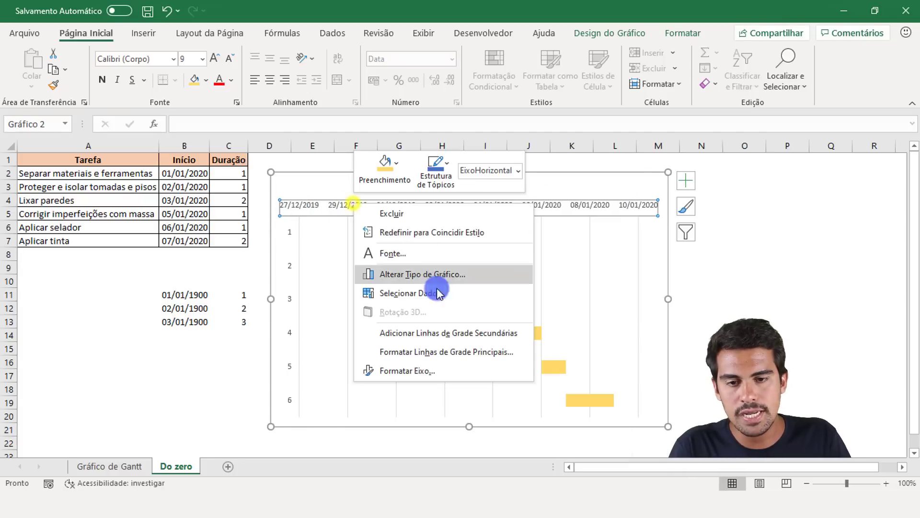
pyautogui.click(426, 371)
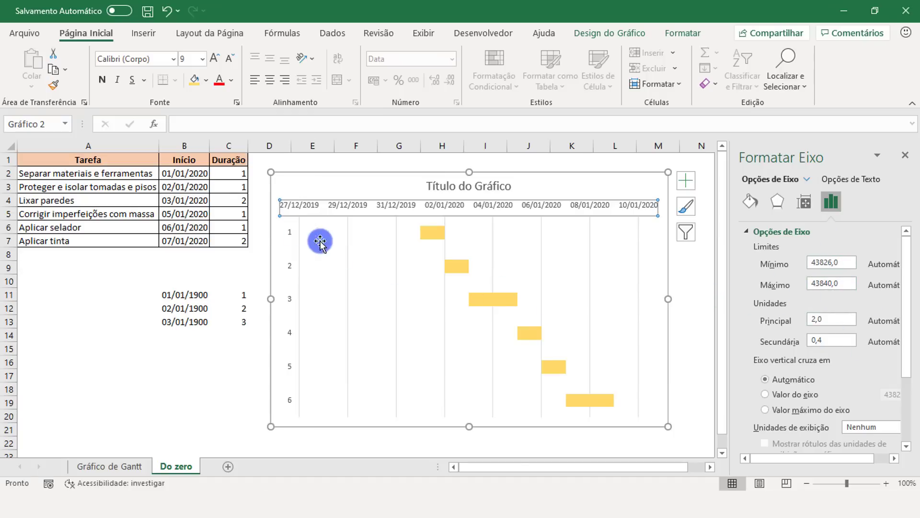
# Format the start dates in B2:B7 as Número to reveal their serial values.
pyautogui.moveTo(196, 175); pyautogui.dragTo(190, 241)
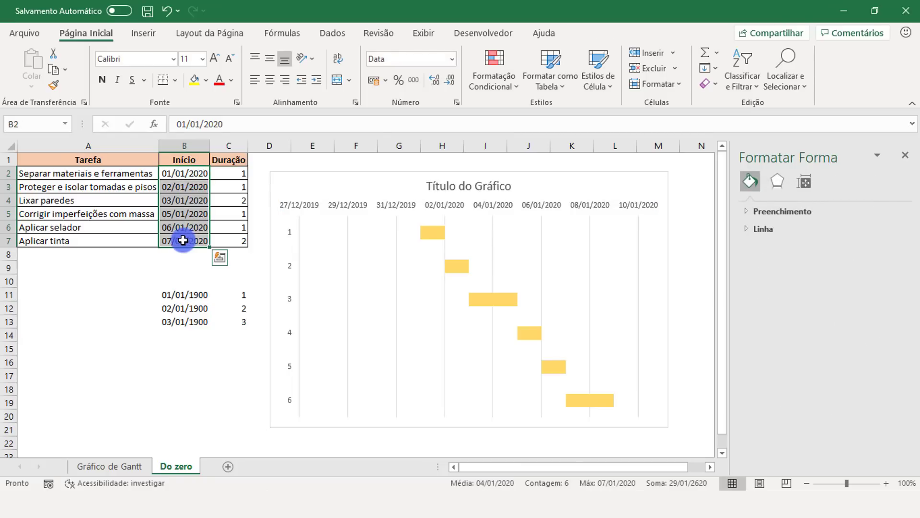
pyautogui.click(452, 59)
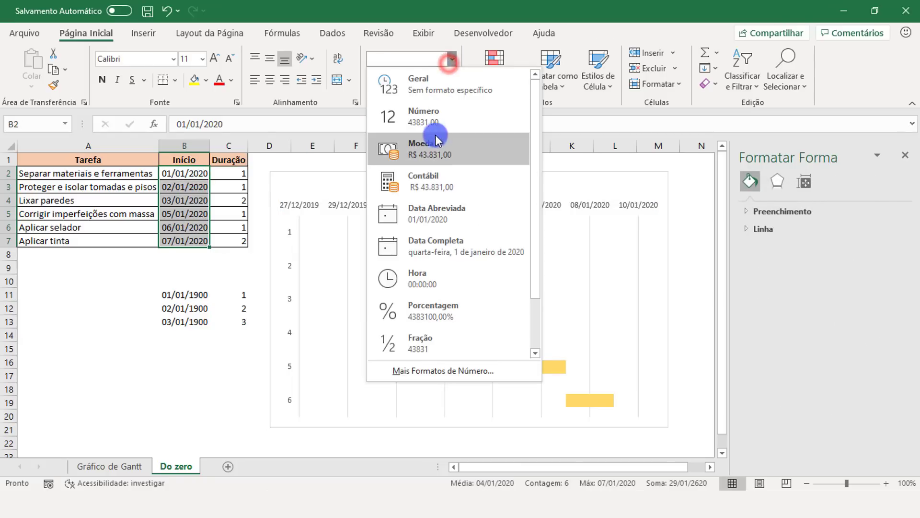
pyautogui.click(437, 119)
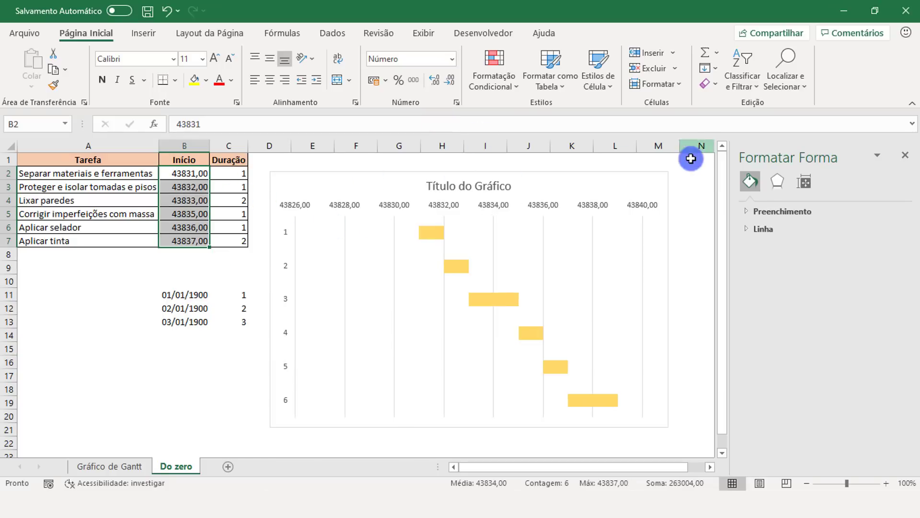
# Set the date axis limits to a minimum of 43830 and a maximum of 43840, and close the axis options.
pyautogui.click(454, 205)
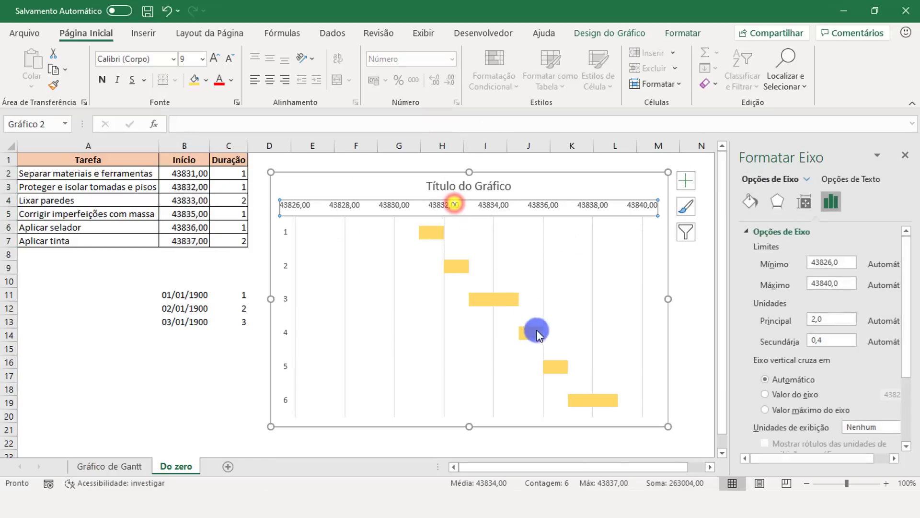
pyautogui.click(852, 263)
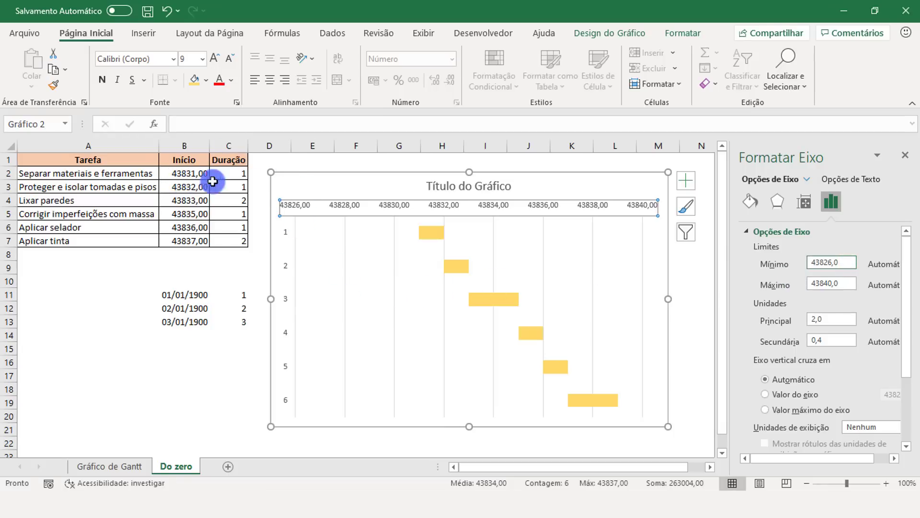
pyautogui.moveTo(847, 261); pyautogui.dragTo(757, 248)
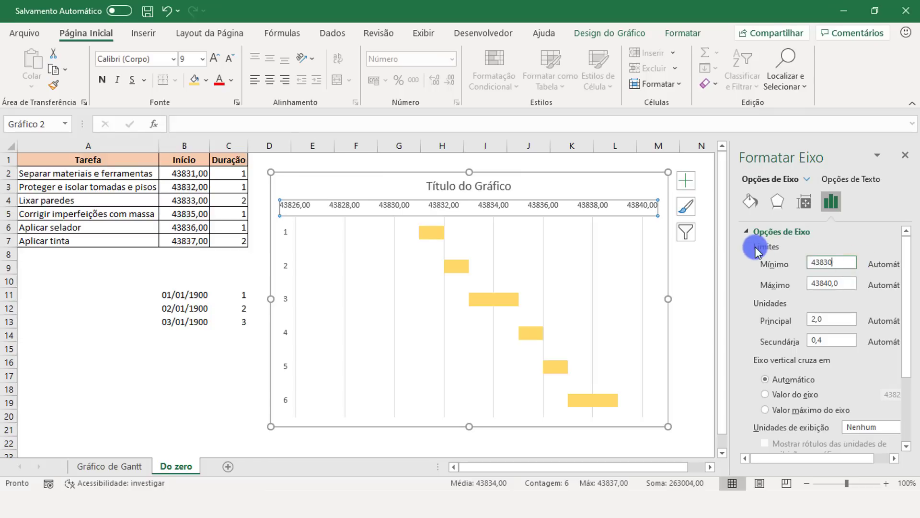
pyautogui.click(844, 282)
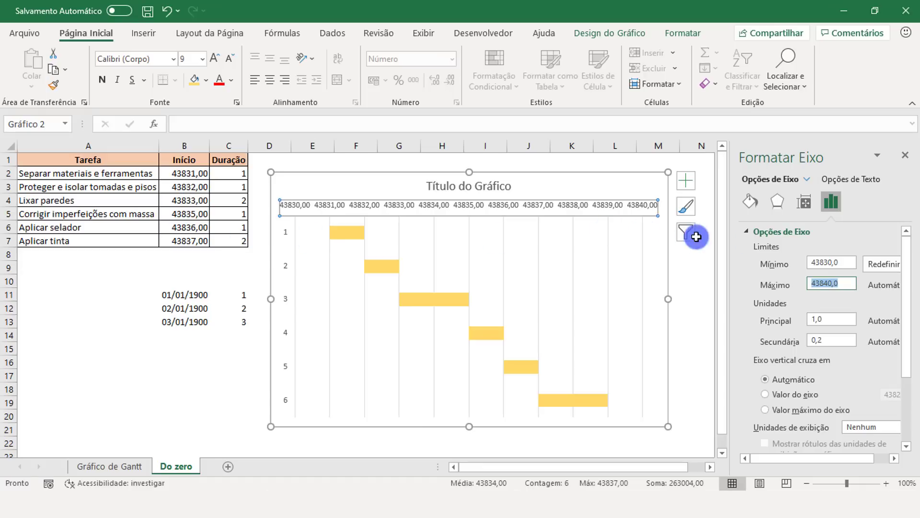
pyautogui.write('43')
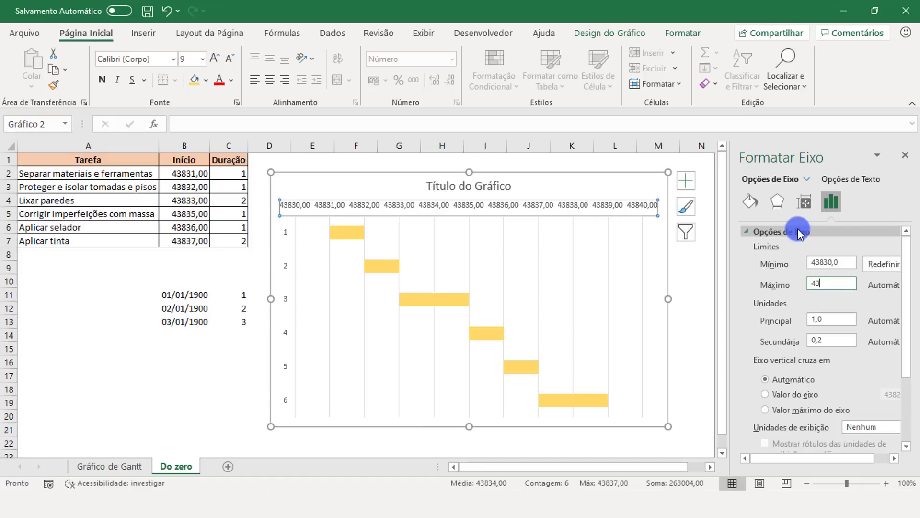
pyautogui.write('840')
pyautogui.press('Return')
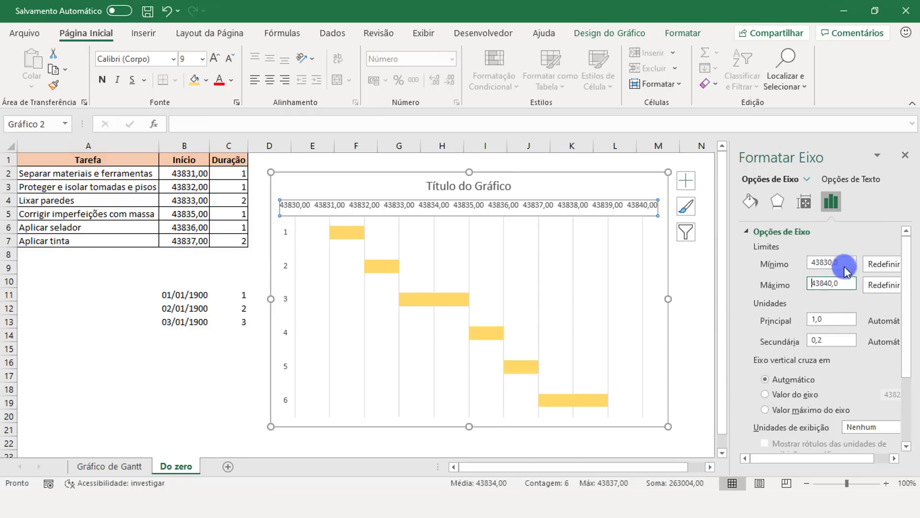
pyautogui.click(908, 157)
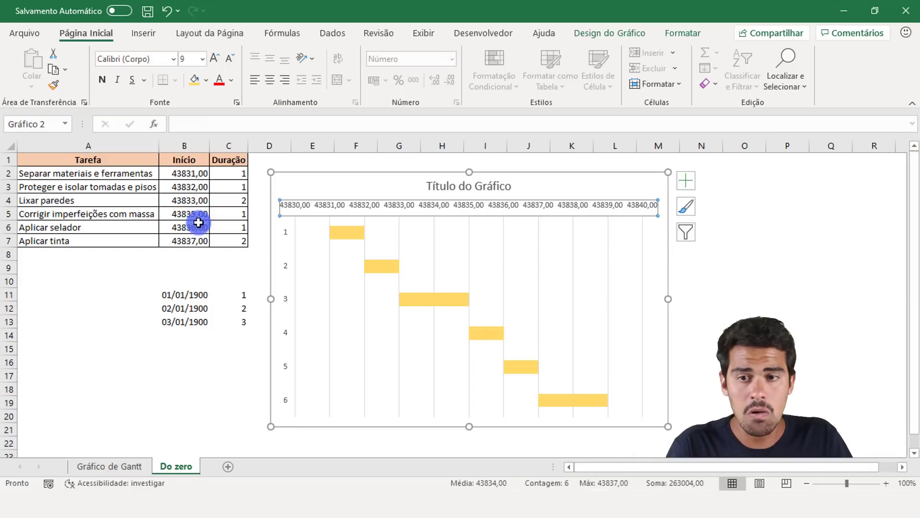
# Format the Início cells B2:B7 as Data Abreviada.
pyautogui.moveTo(190, 173); pyautogui.dragTo(189, 240)
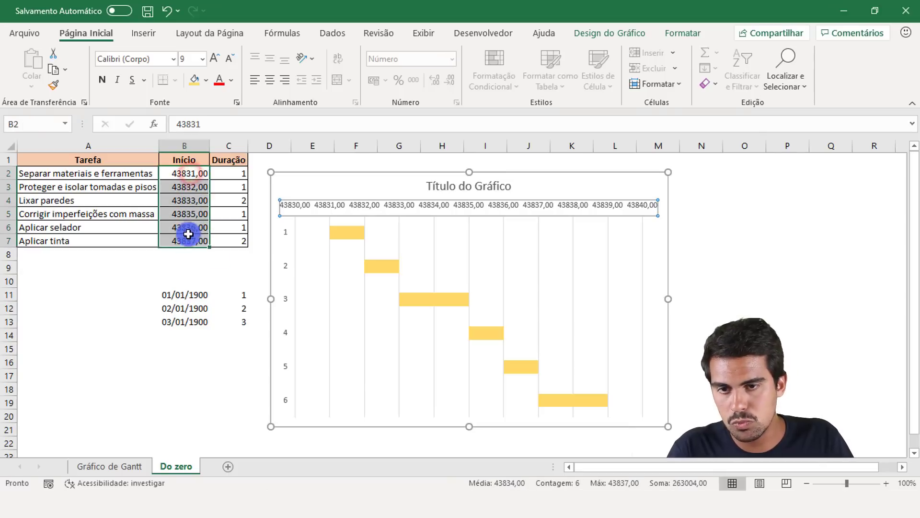
pyautogui.click(453, 59)
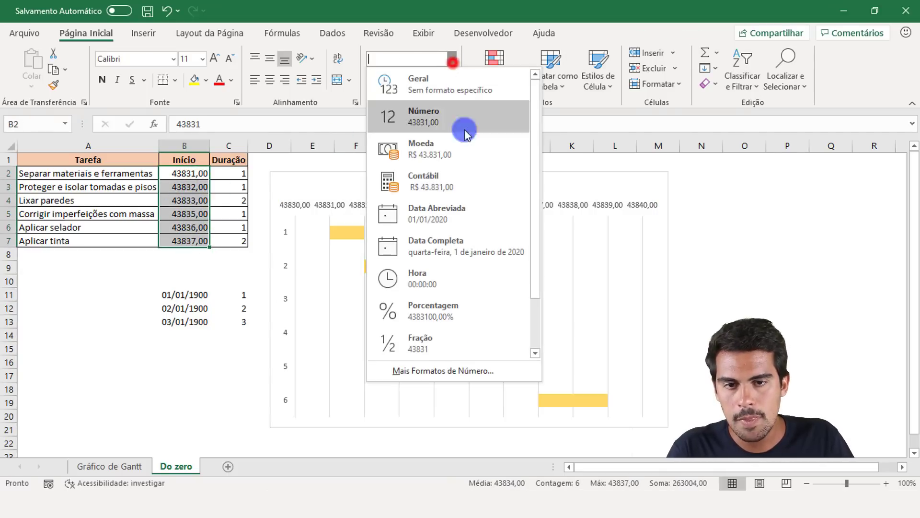
pyautogui.click(449, 209)
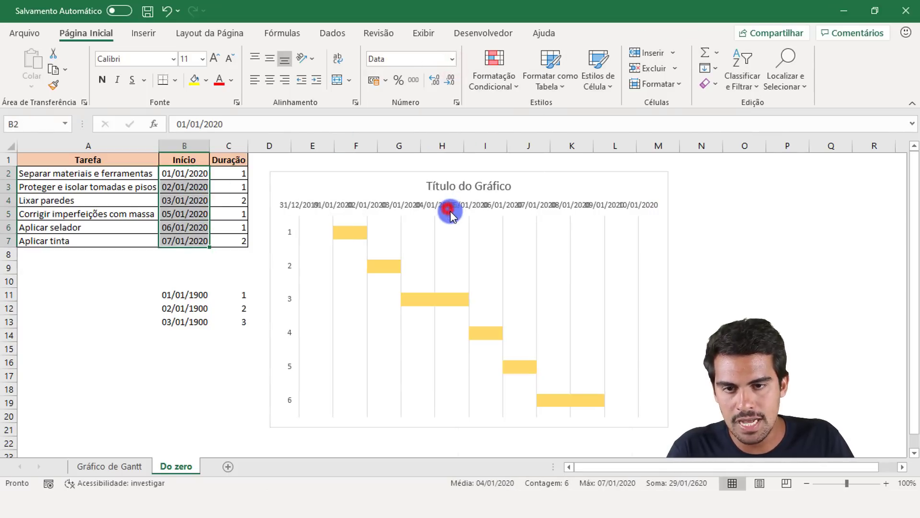
# Widen the chart slightly and set the major unit of its date axis to 2.
pyautogui.click(663, 268)
pyautogui.moveTo(667, 299); pyautogui.dragTo(704, 290)
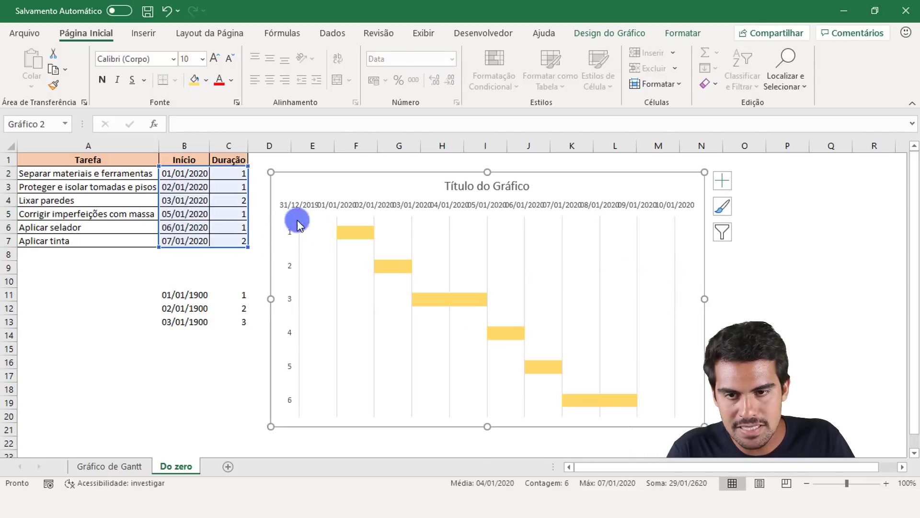
pyautogui.click(343, 206)
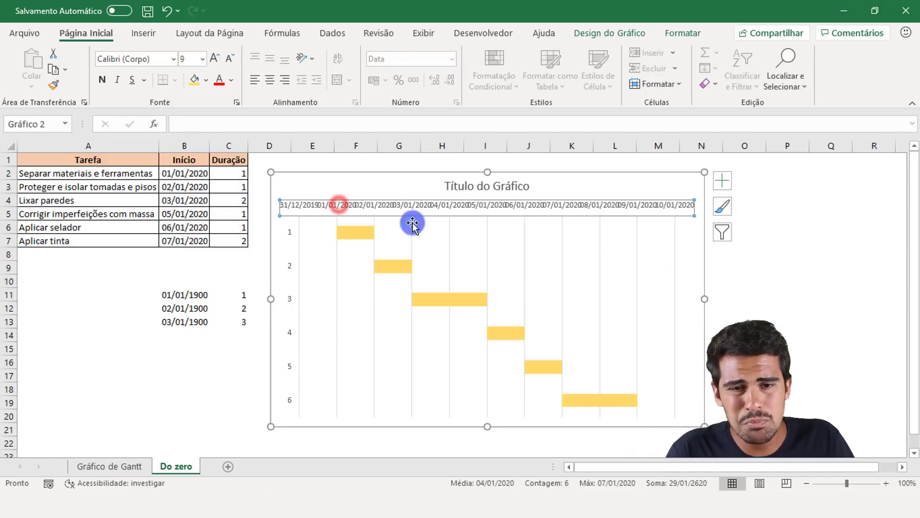
pyautogui.rightClick(450, 205)
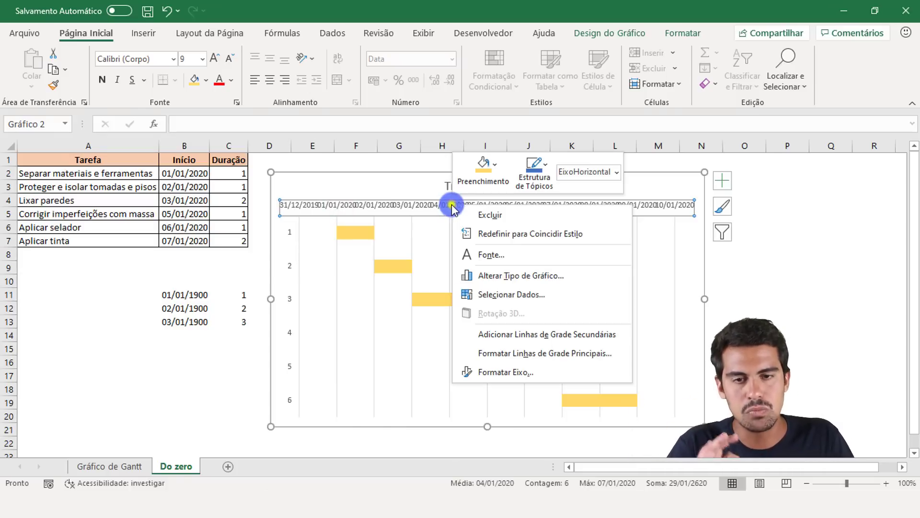
pyautogui.click(530, 373)
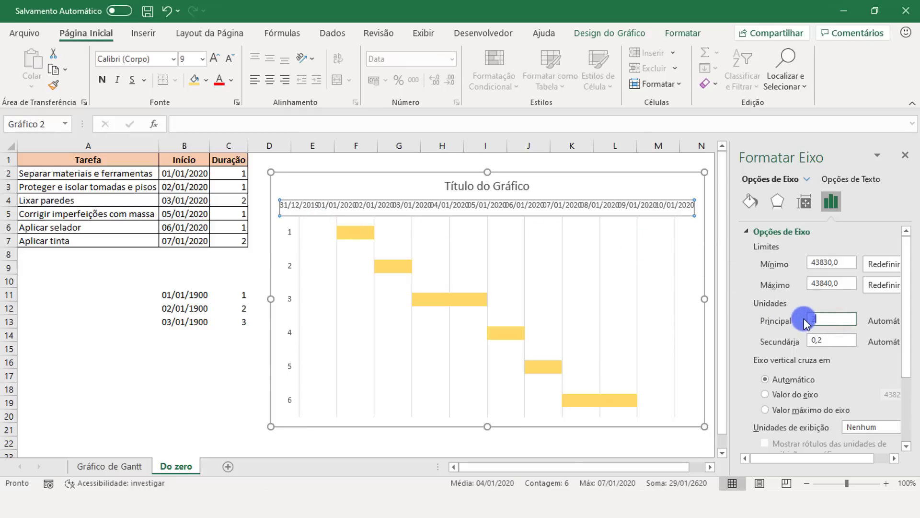
pyautogui.press('Return')
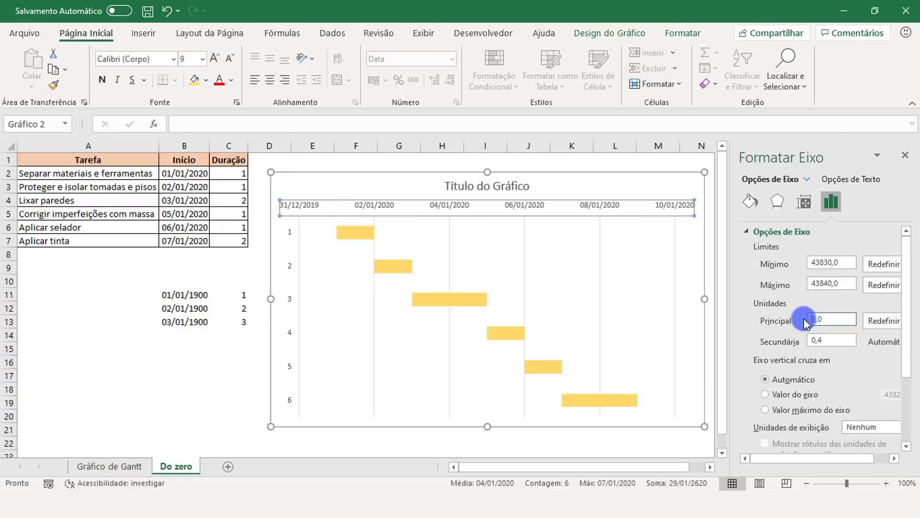
pyautogui.click(905, 153)
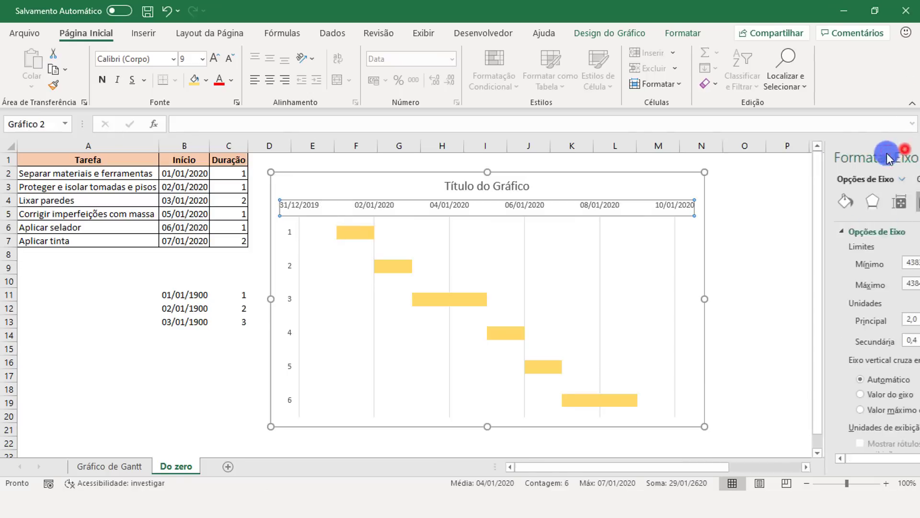
# Delete the chart's title.
pyautogui.click(497, 185)
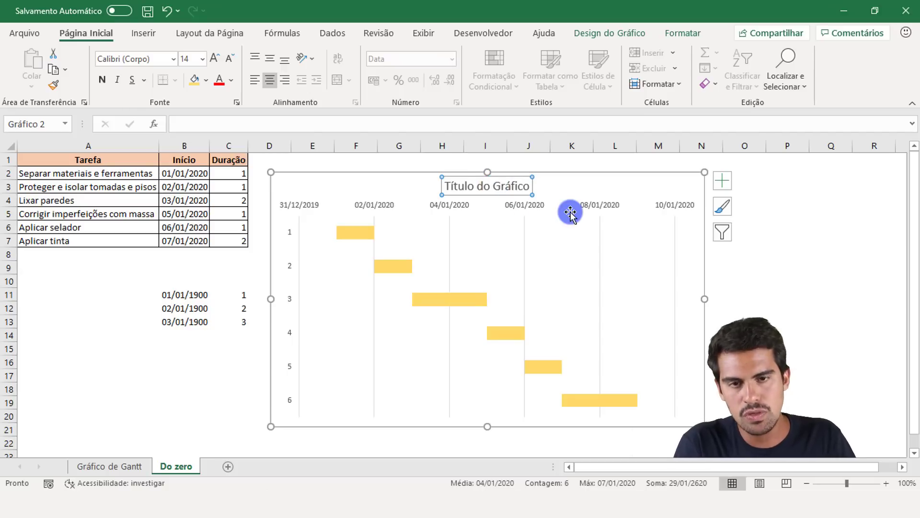
pyautogui.press('Delete')
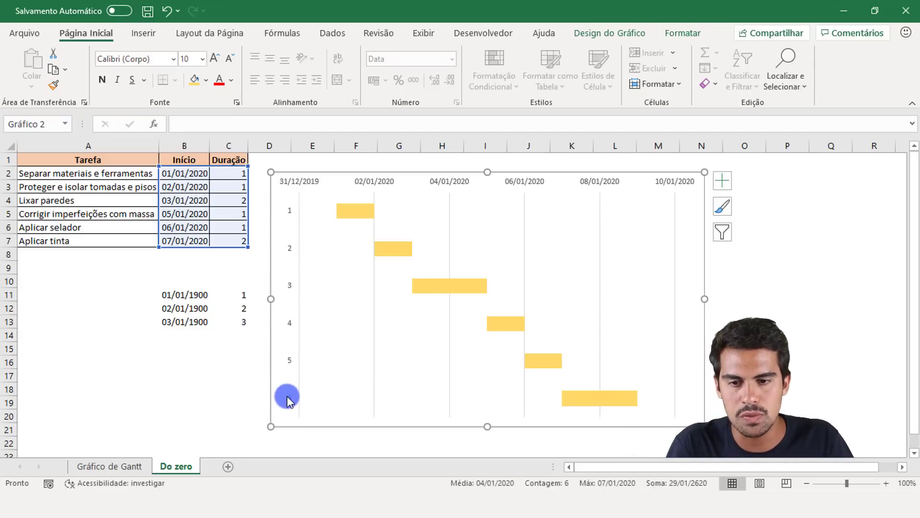
# Go through the task names in A2:A7 and compare them with the numbered categories on the chart's vertical axis.
pyautogui.click(127, 173)
pyautogui.click(135, 186)
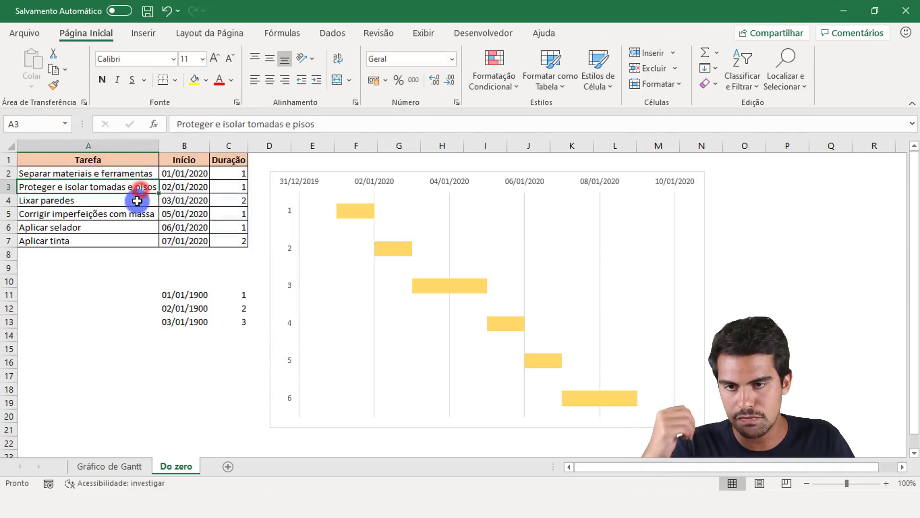
pyautogui.click(137, 200)
pyautogui.click(140, 214)
pyautogui.click(137, 226)
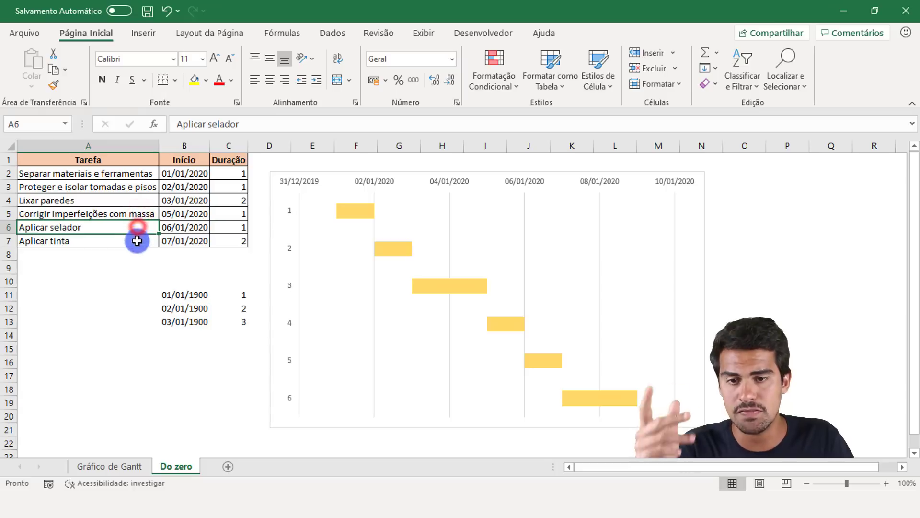
pyautogui.click(137, 241)
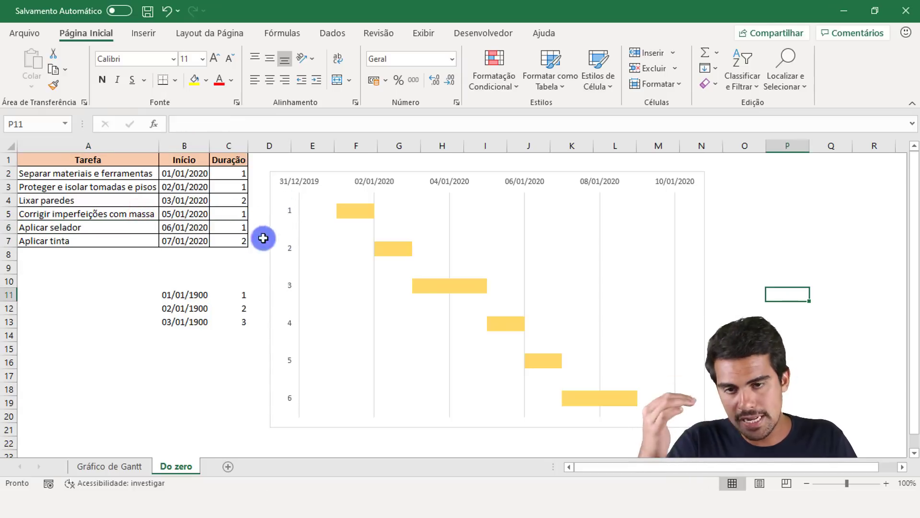
# Set the chart's category axis labels to the task names in A2:A7.
pyautogui.moveTo(135, 179); pyautogui.dragTo(134, 211)
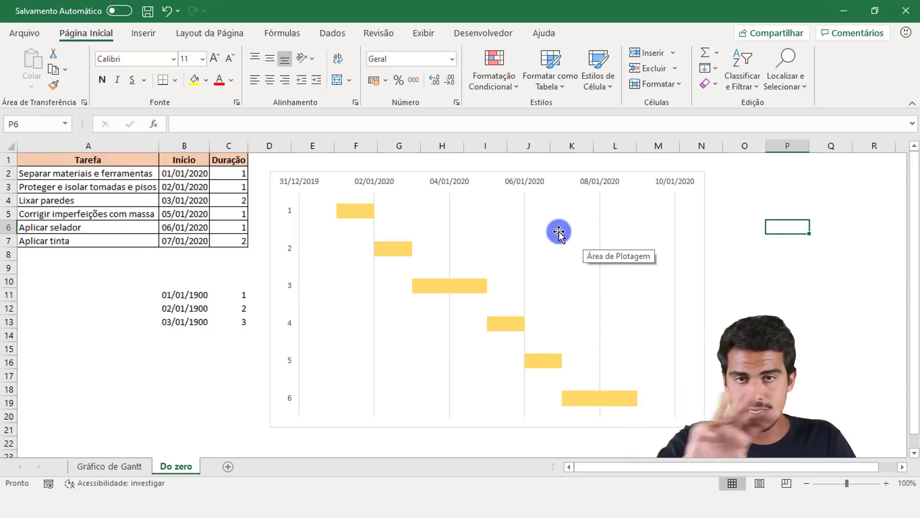
pyautogui.rightClick(549, 273)
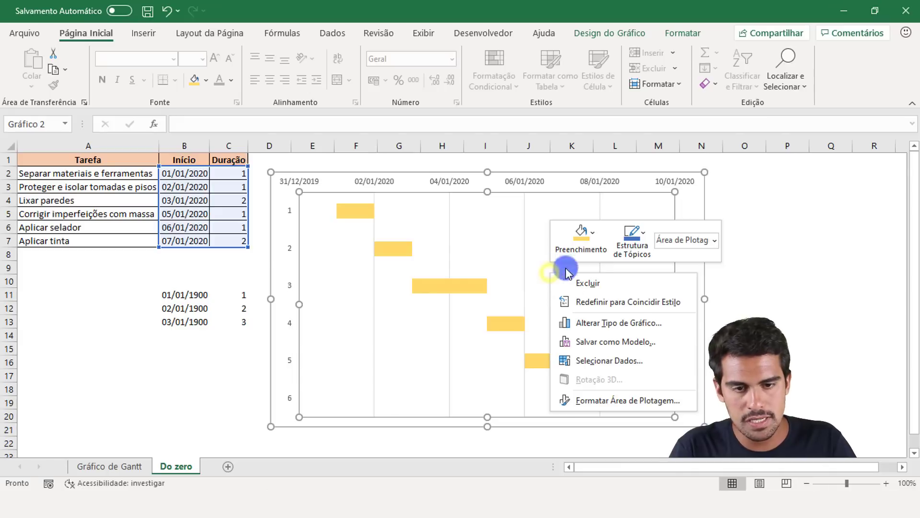
pyautogui.click(610, 362)
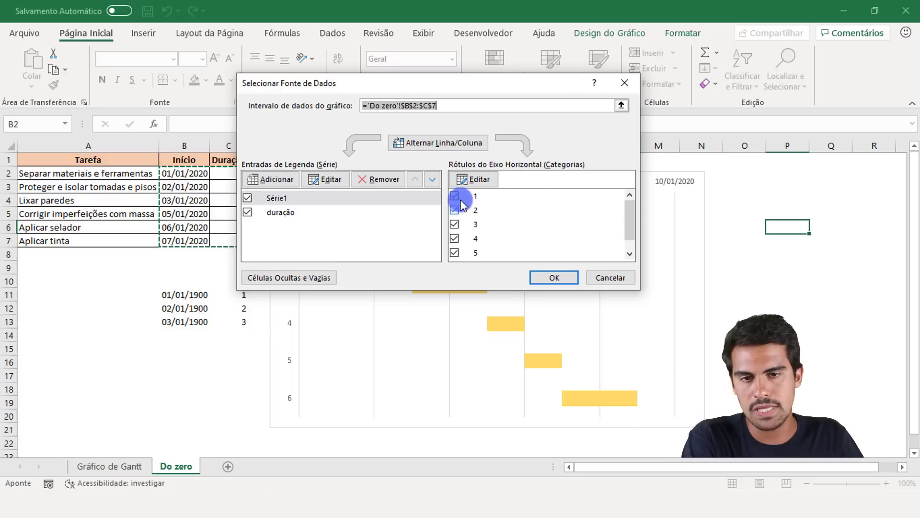
pyautogui.click(480, 181)
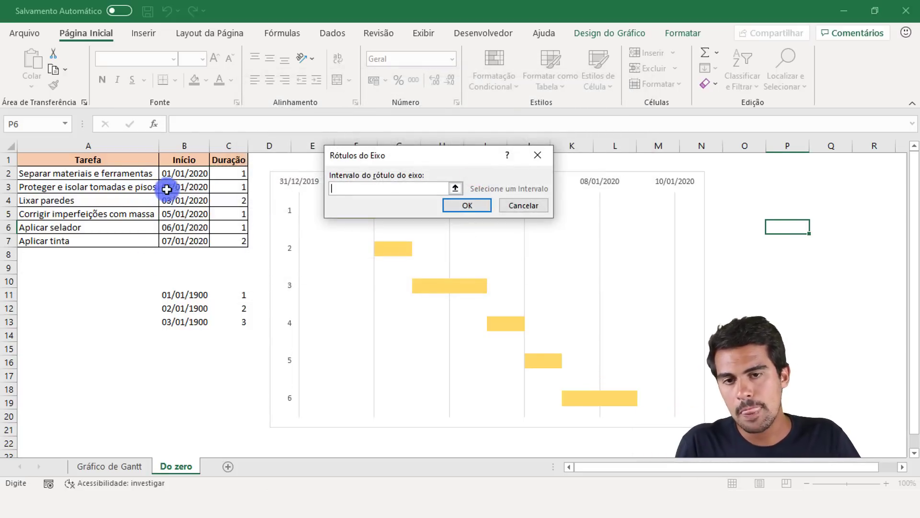
pyautogui.moveTo(137, 176); pyautogui.dragTo(131, 241)
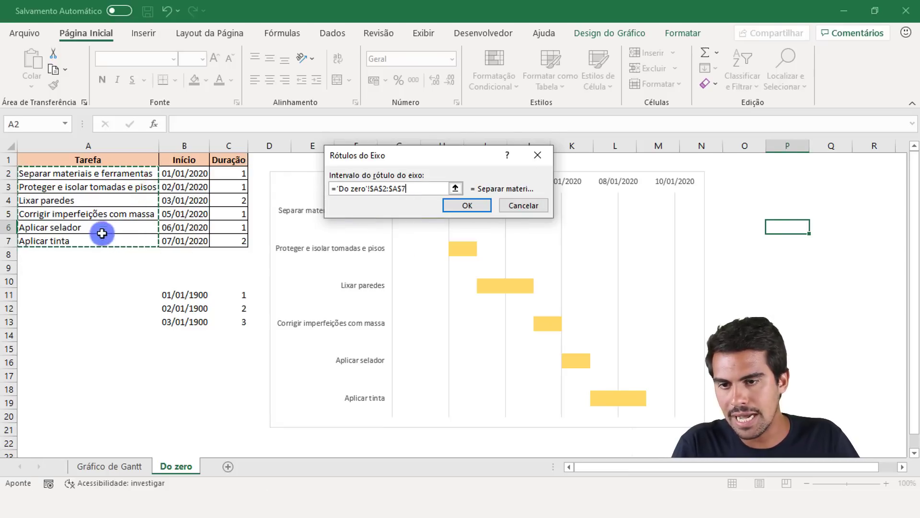
pyautogui.click(467, 206)
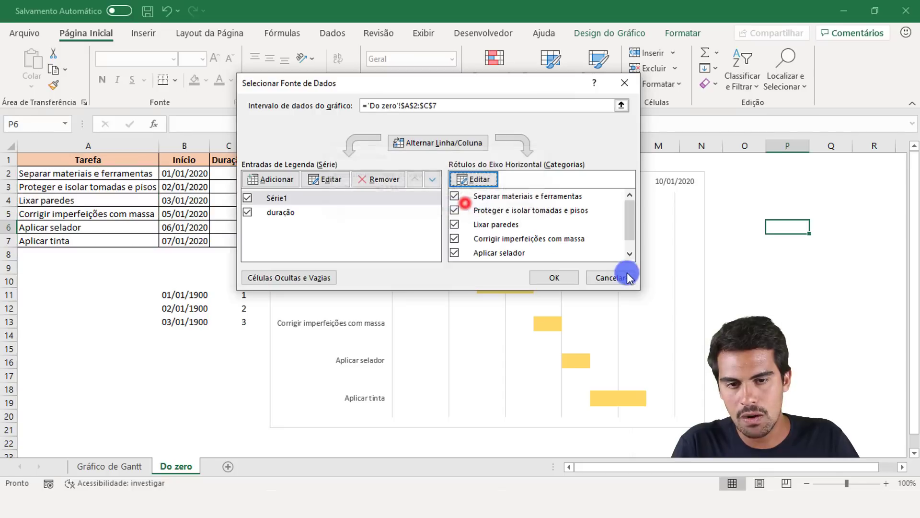
pyautogui.click(556, 276)
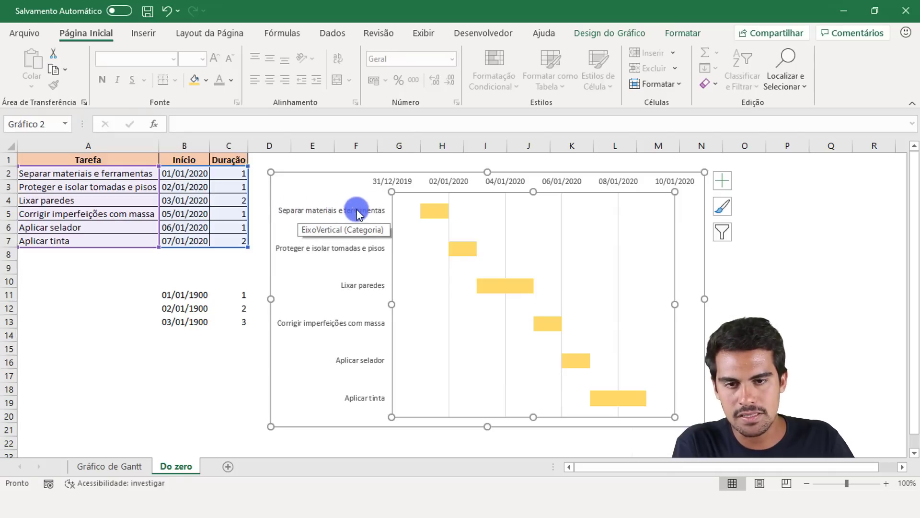
# Add data labels to the yellow duration bars of the chart.
pyautogui.click(428, 209)
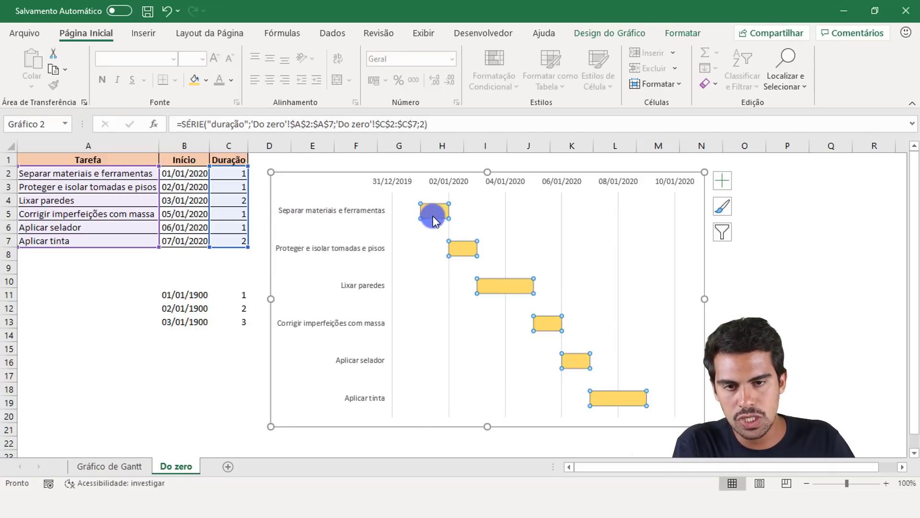
pyautogui.click(193, 178)
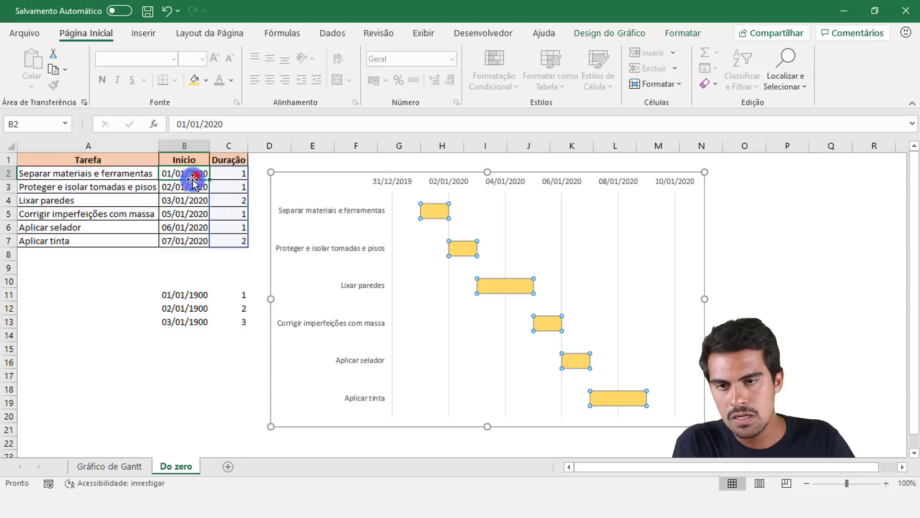
pyautogui.click(428, 209)
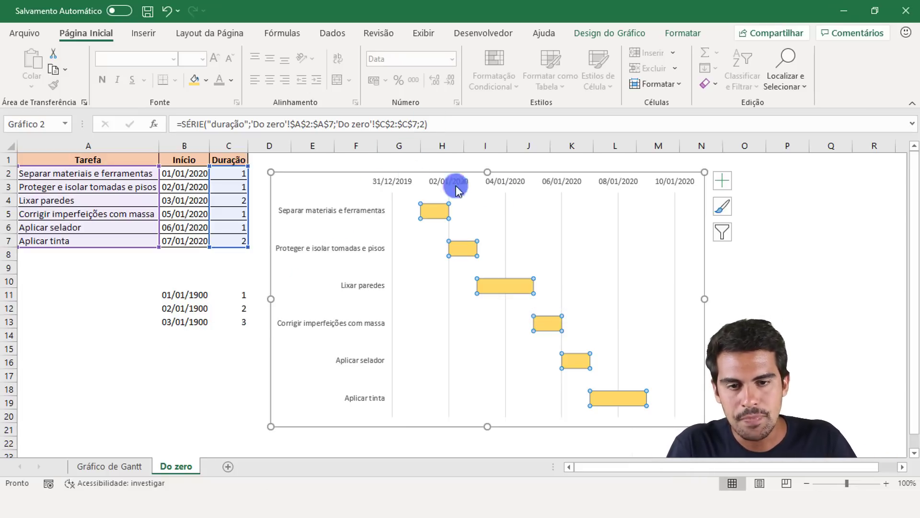
pyautogui.click(726, 181)
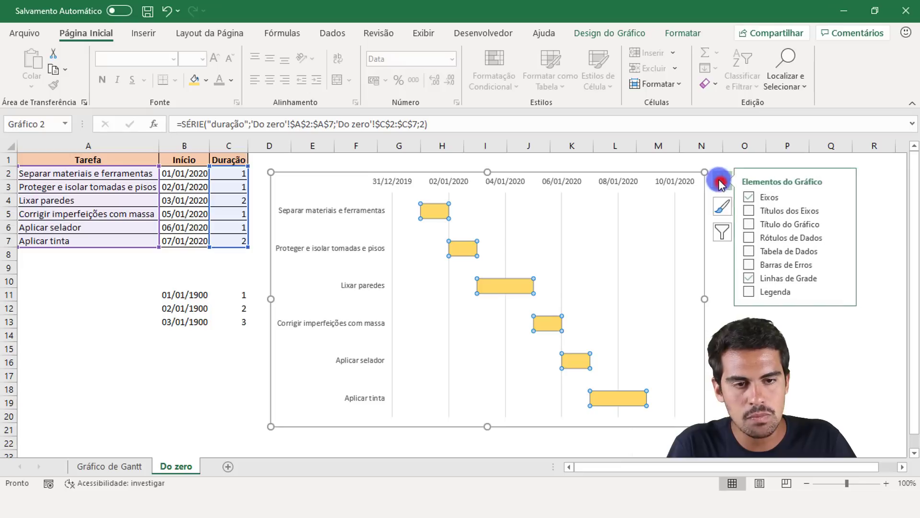
pyautogui.click(820, 234)
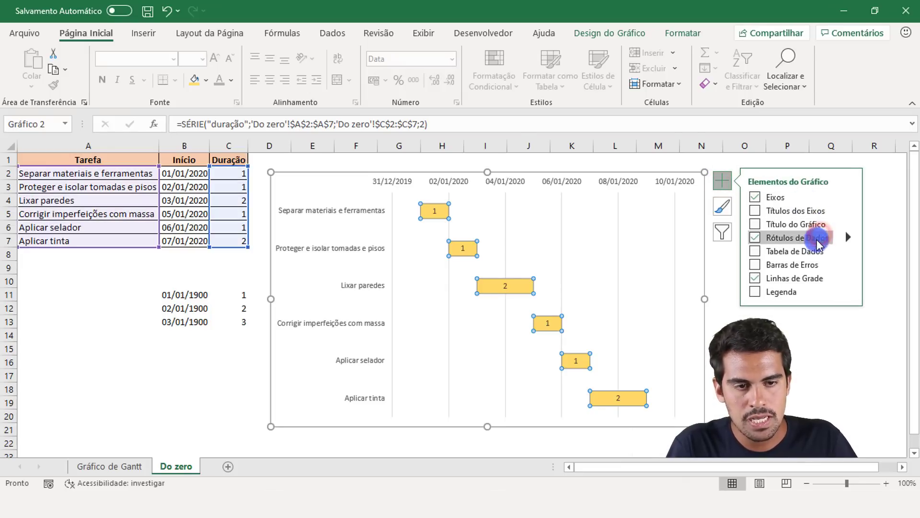
pyautogui.click(166, 374)
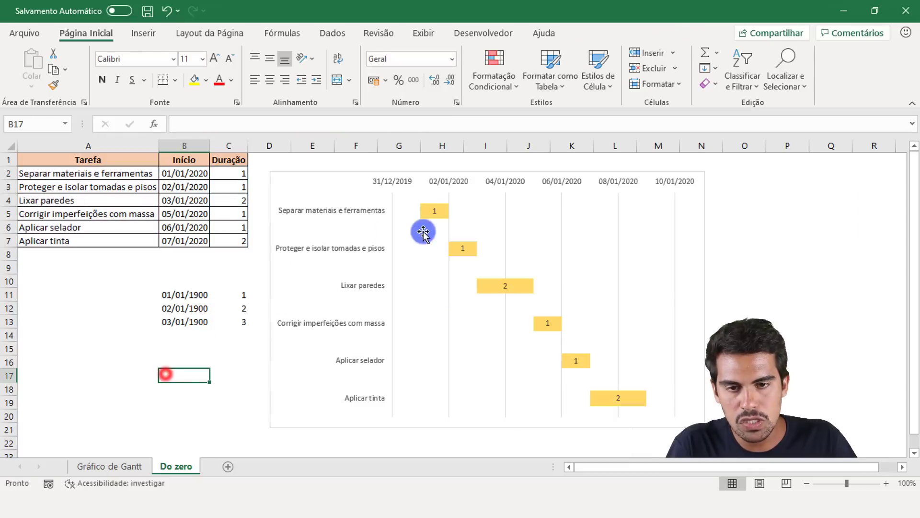
# Format the duration data labels in a dark blue-grey font colour, bold, at size 11.
pyautogui.click(433, 212)
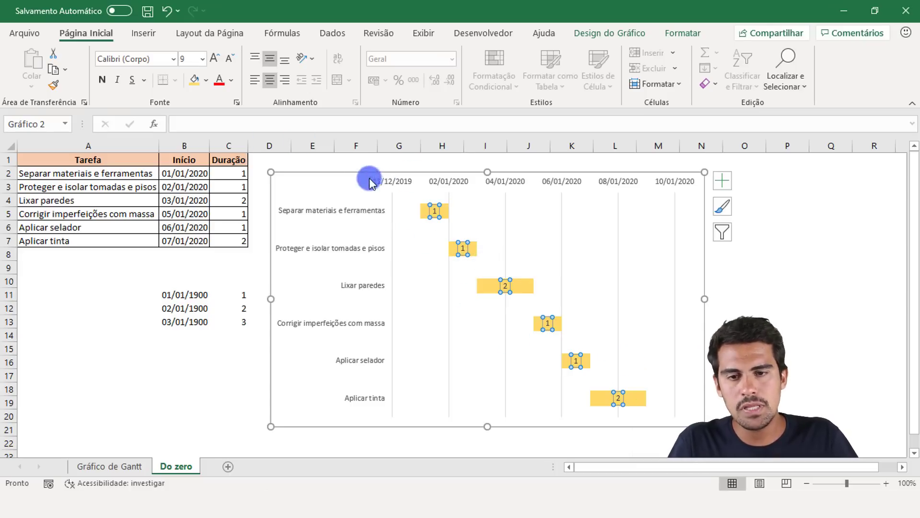
pyautogui.click(233, 79)
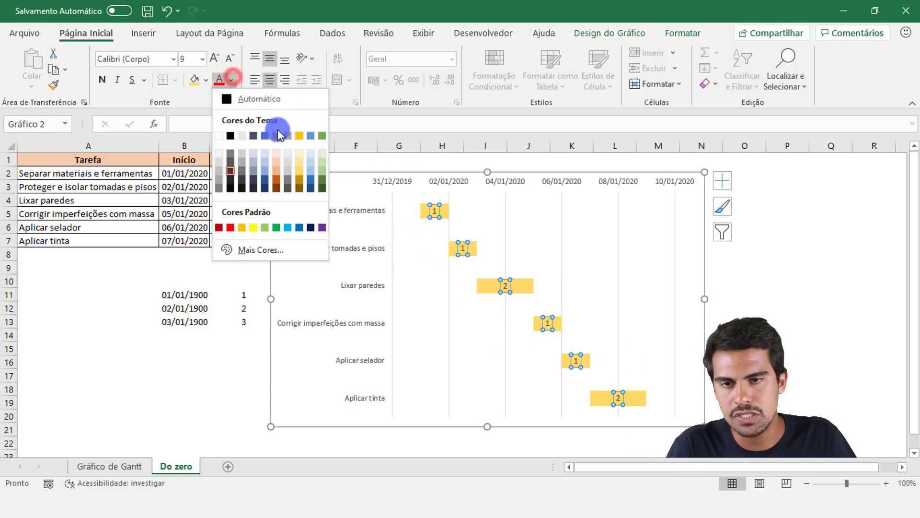
pyautogui.click(252, 137)
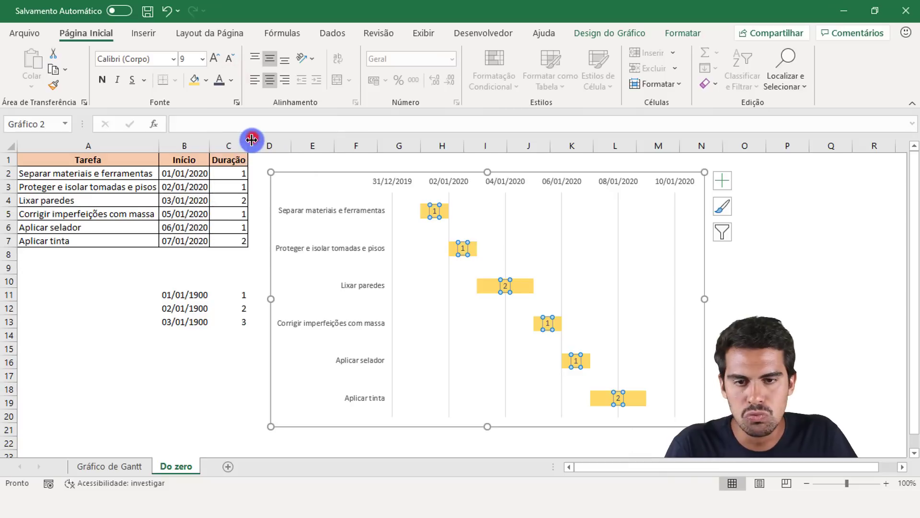
pyautogui.click(101, 80)
pyautogui.click(214, 58)
pyautogui.click(214, 58)
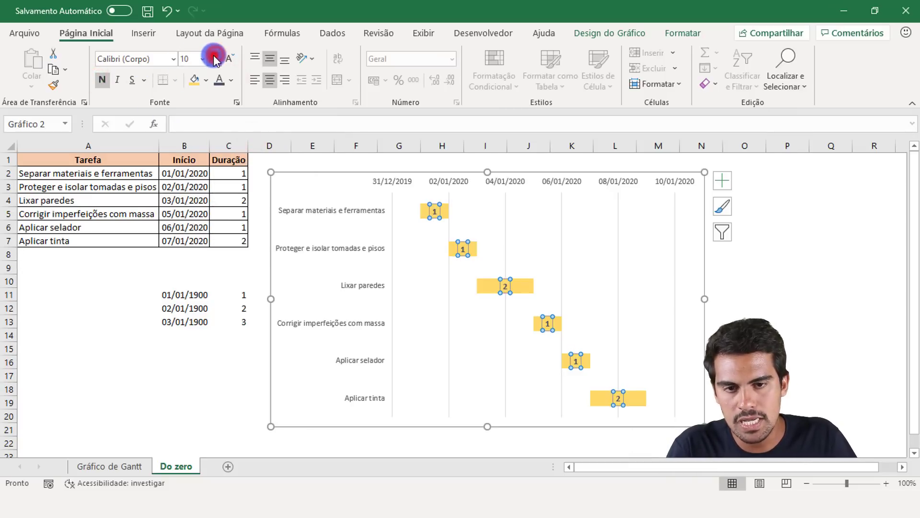
pyautogui.click(214, 57)
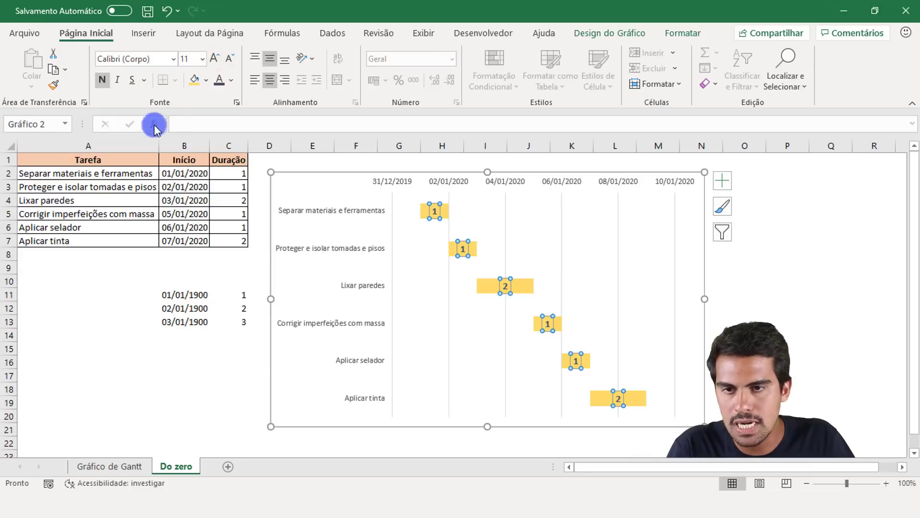
pyautogui.click(127, 339)
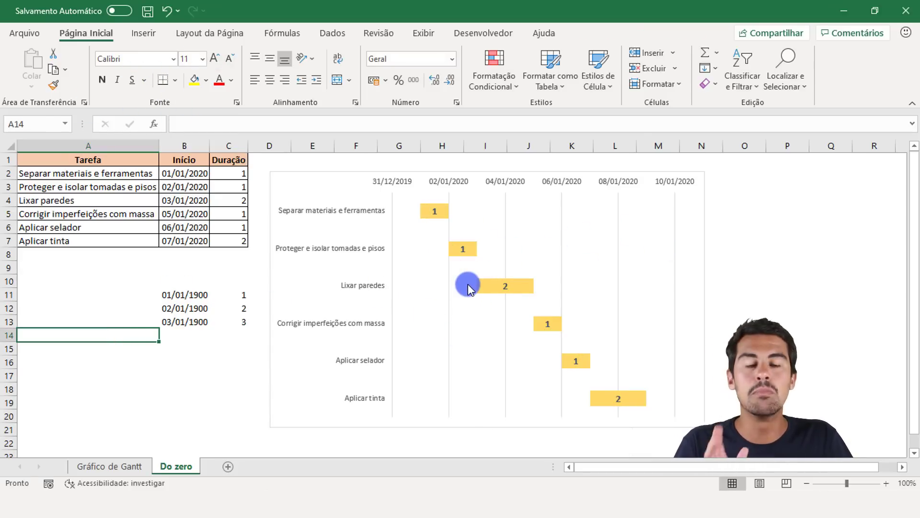
# Look over the chart's elements and compare them with the finished chart on the Gráfico de Gantt sheet, then return to Do zero.
pyautogui.moveTo(463, 285)
pyautogui.click(440, 293)
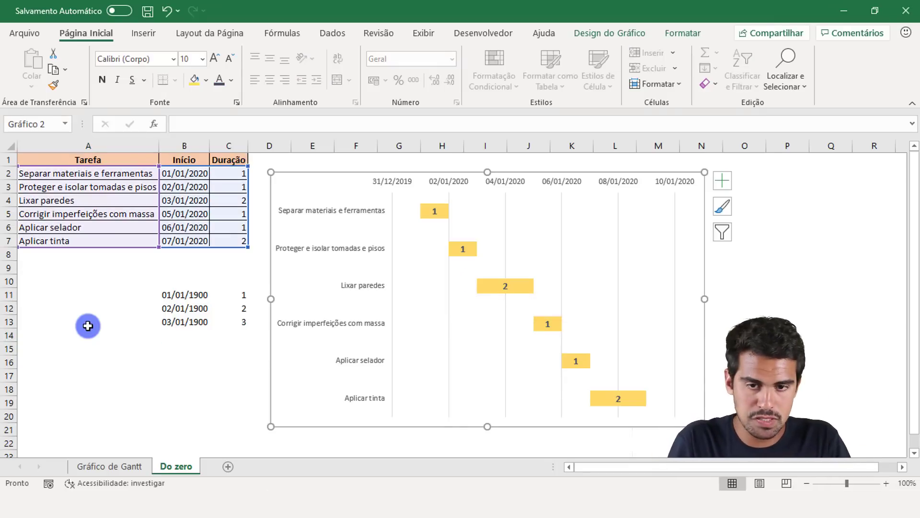
pyautogui.click(339, 211)
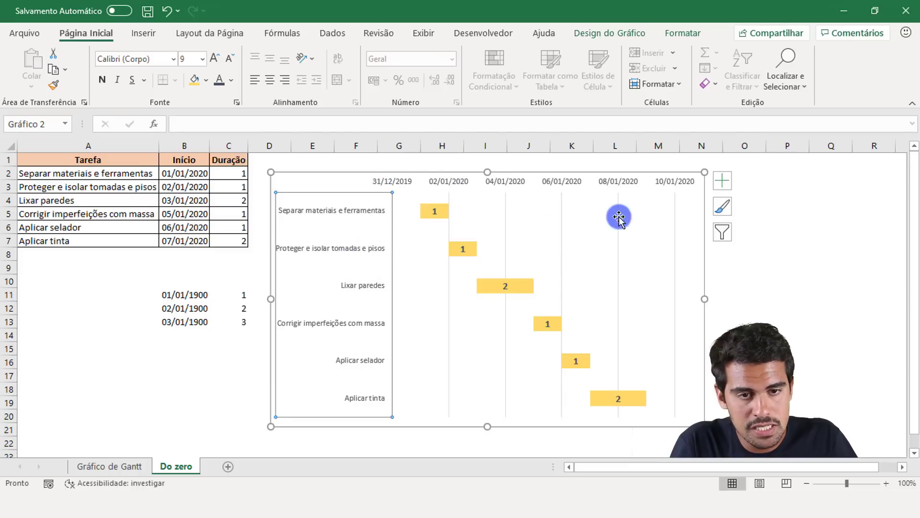
pyautogui.click(439, 210)
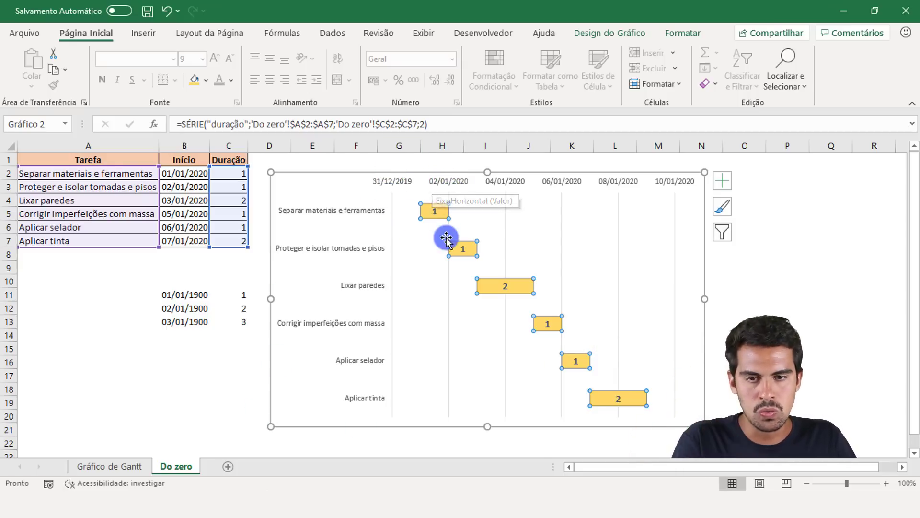
pyautogui.moveTo(425, 221)
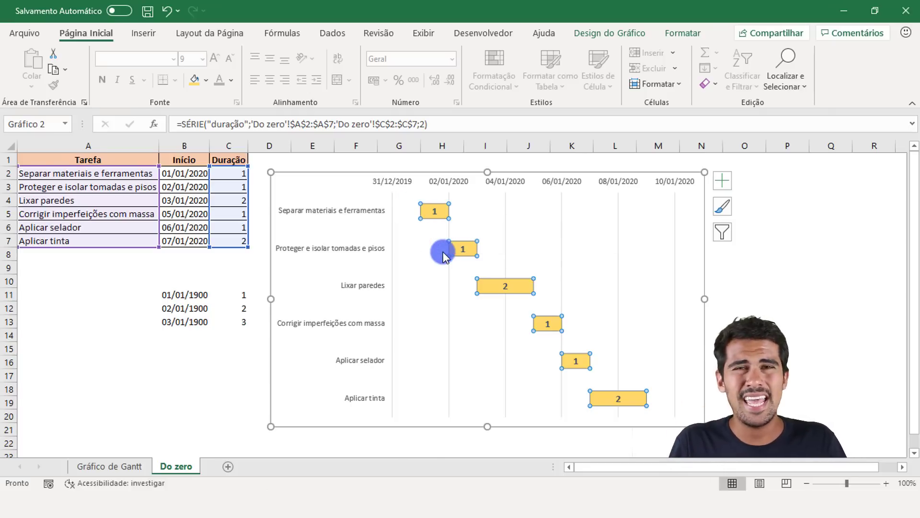
pyautogui.moveTo(444, 254)
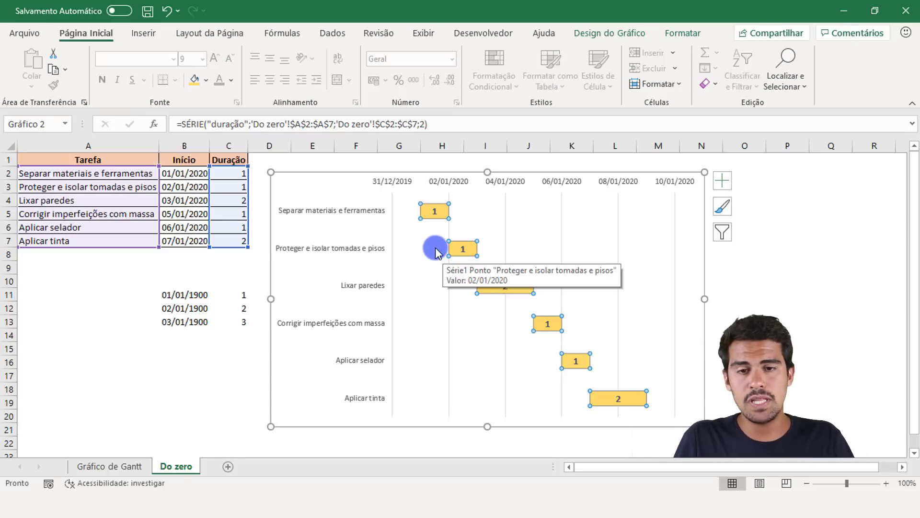
pyautogui.click(125, 466)
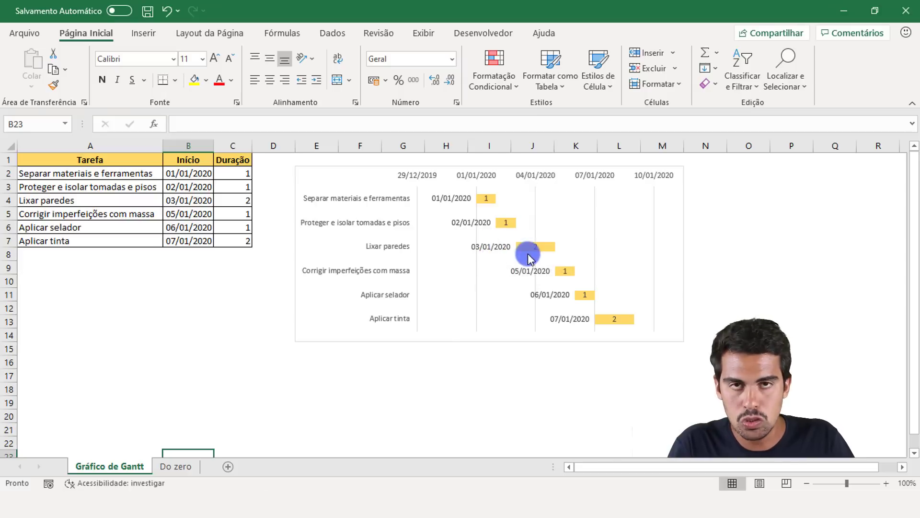
pyautogui.click(166, 464)
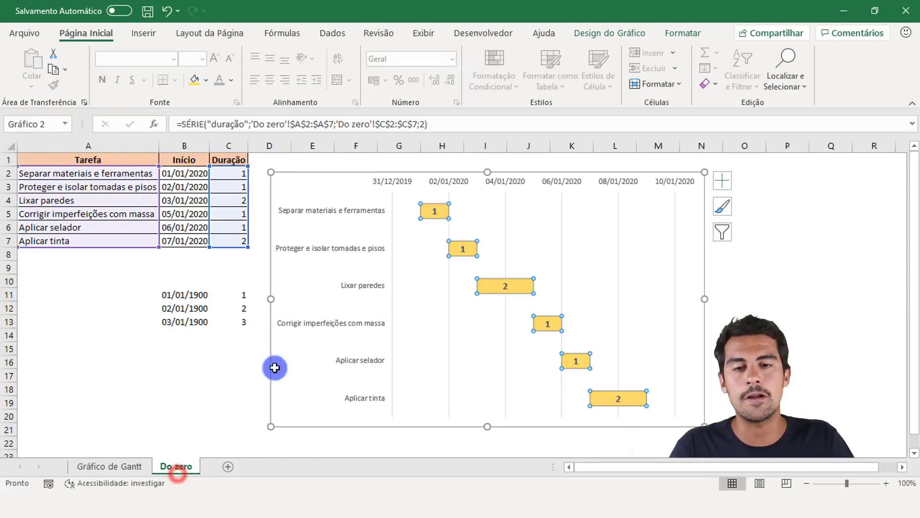
pyautogui.click(431, 287)
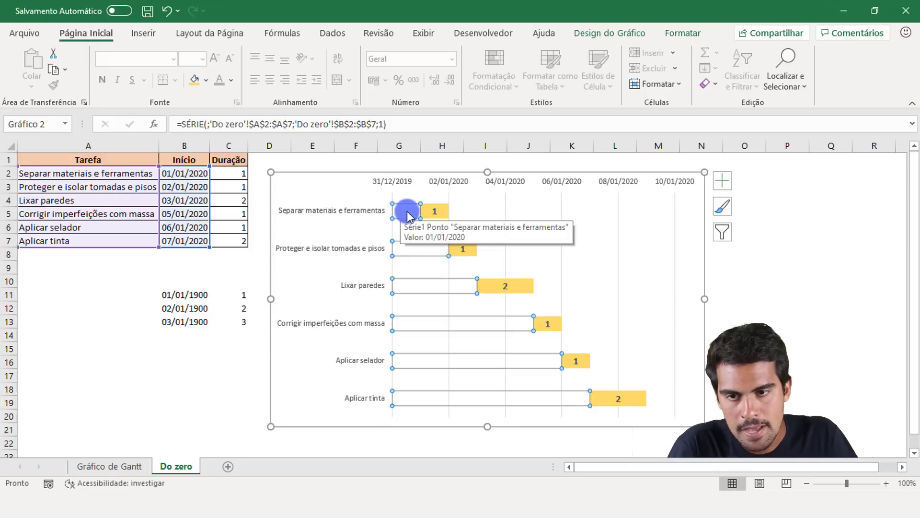
pyautogui.moveTo(410, 248)
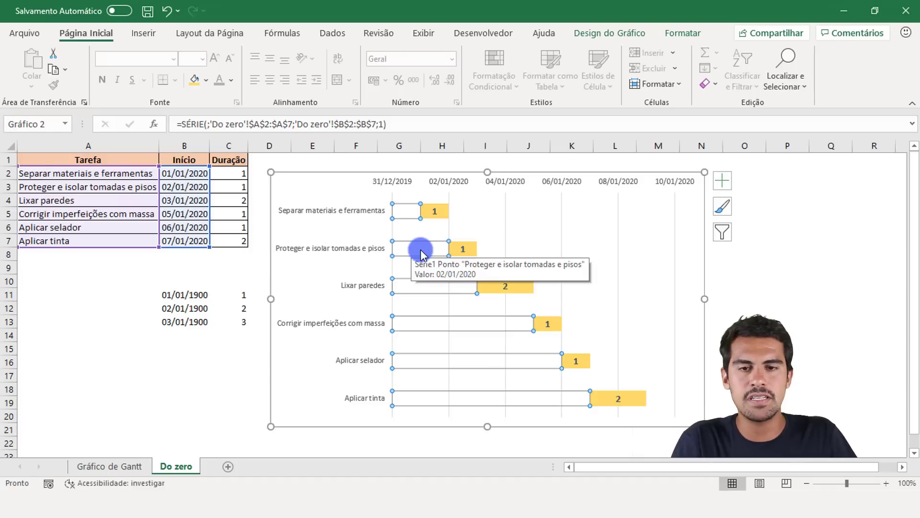
pyautogui.rightClick(421, 253)
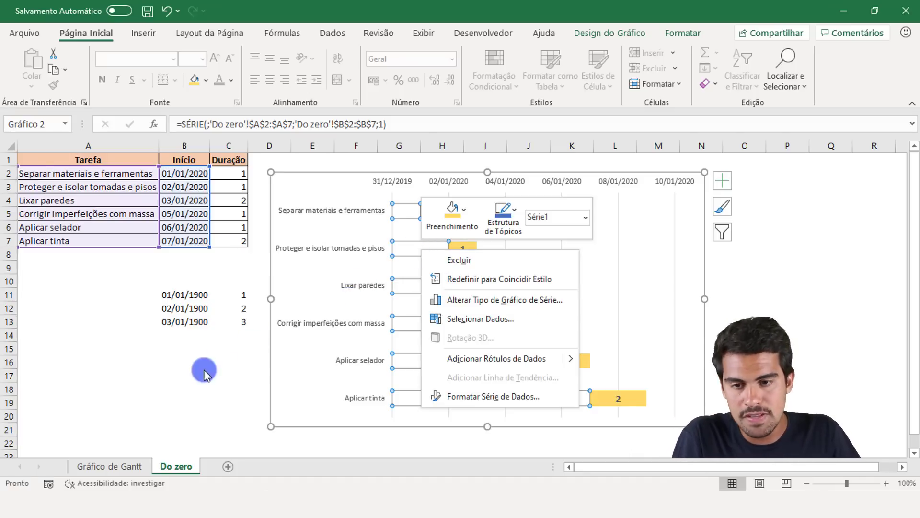
pyautogui.click(190, 377)
pyautogui.click(732, 271)
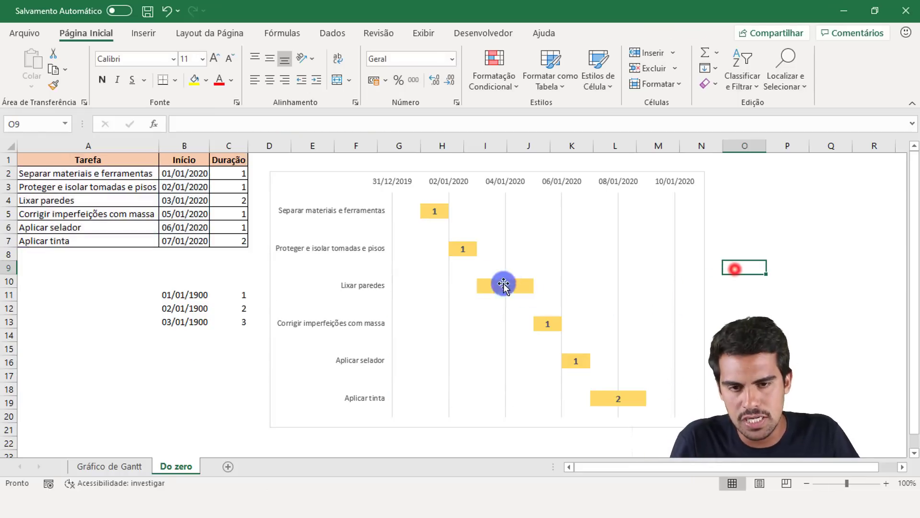
# Add data labels to the hidden start-date bars, Série1.
pyautogui.click(446, 283)
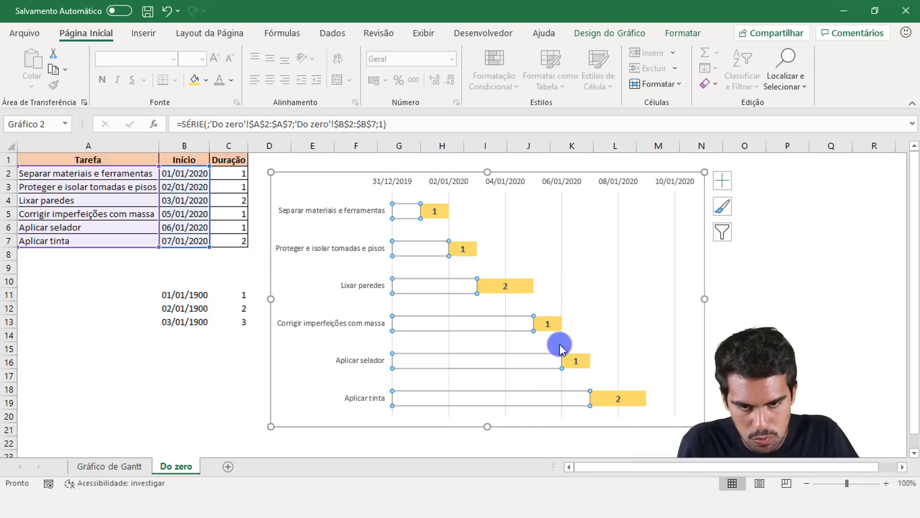
pyautogui.rightClick(450, 289)
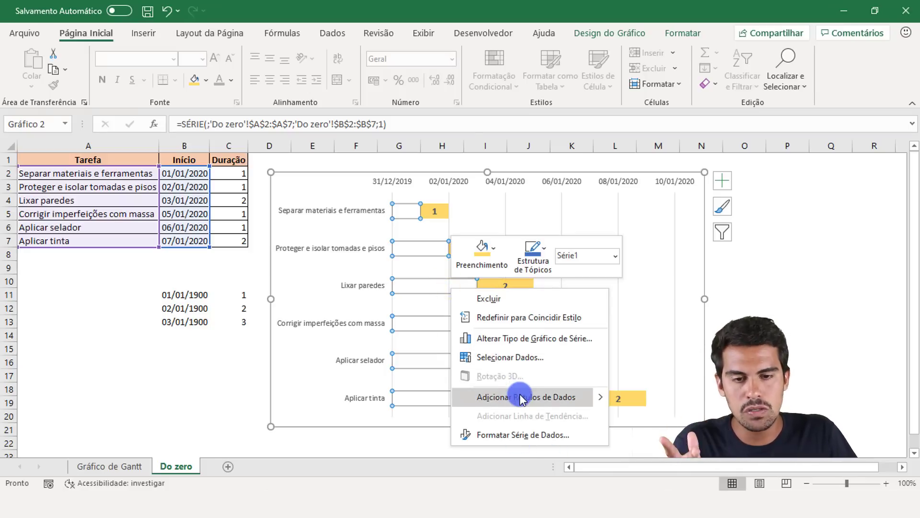
pyautogui.click(600, 397)
pyautogui.click(558, 399)
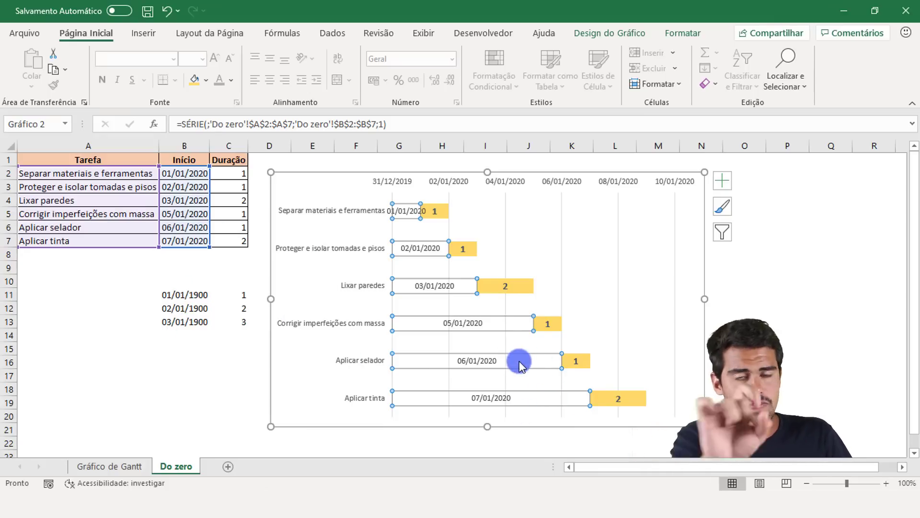
# Set the label position of the hidden bars' start-date labels to Extremidade Interna and close the formatting options.
pyautogui.click(468, 323)
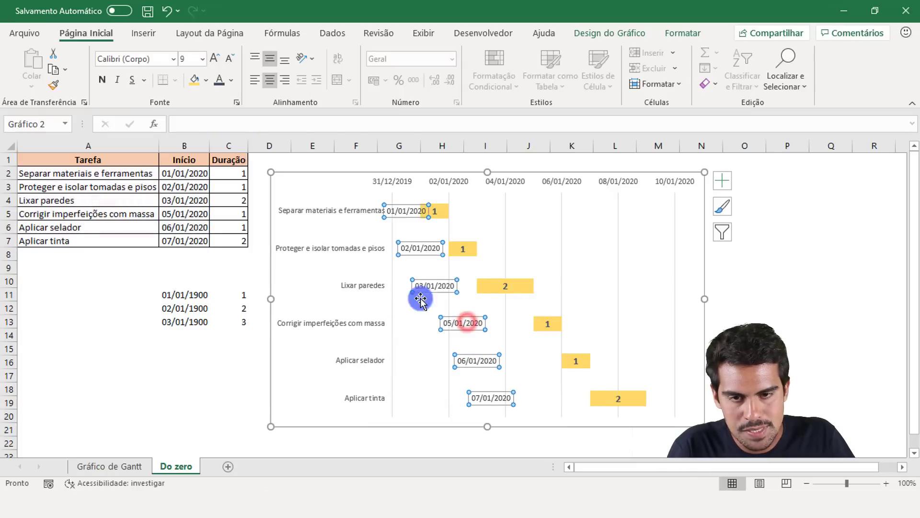
pyautogui.rightClick(470, 324)
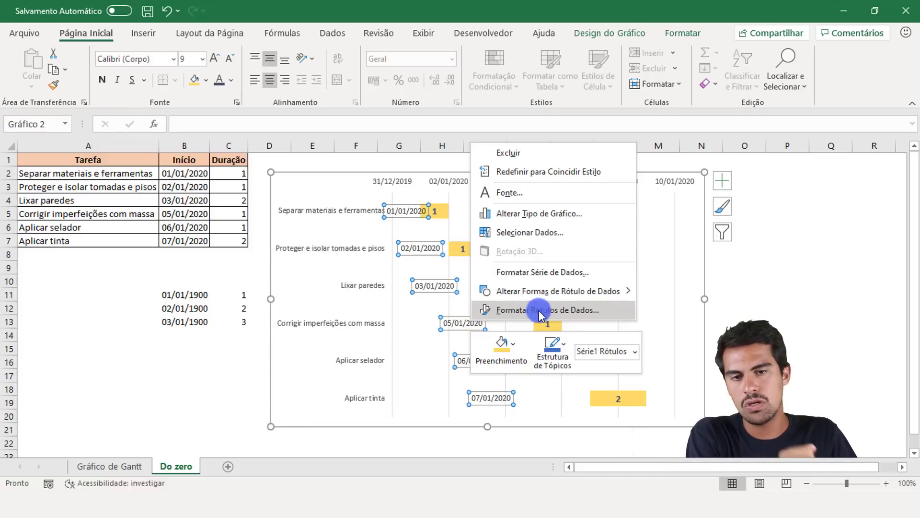
pyautogui.click(189, 367)
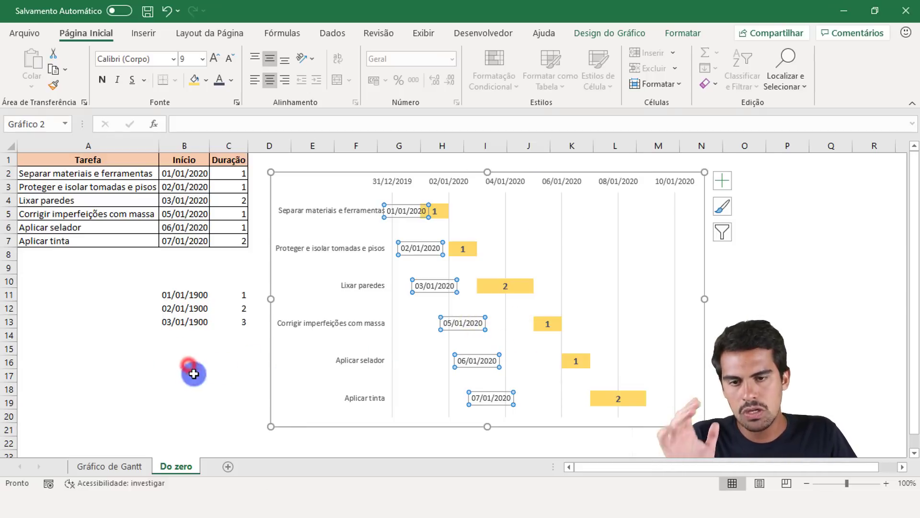
pyautogui.rightClick(470, 326)
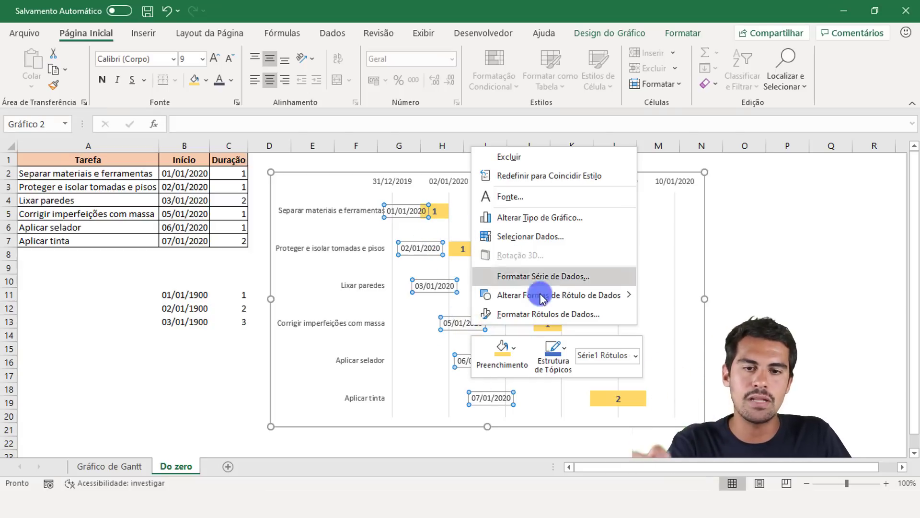
pyautogui.click(555, 315)
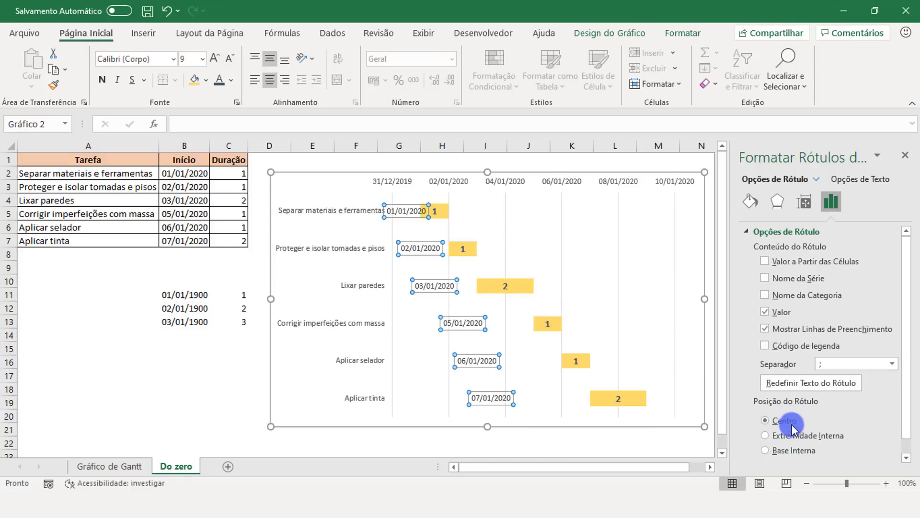
pyautogui.click(802, 451)
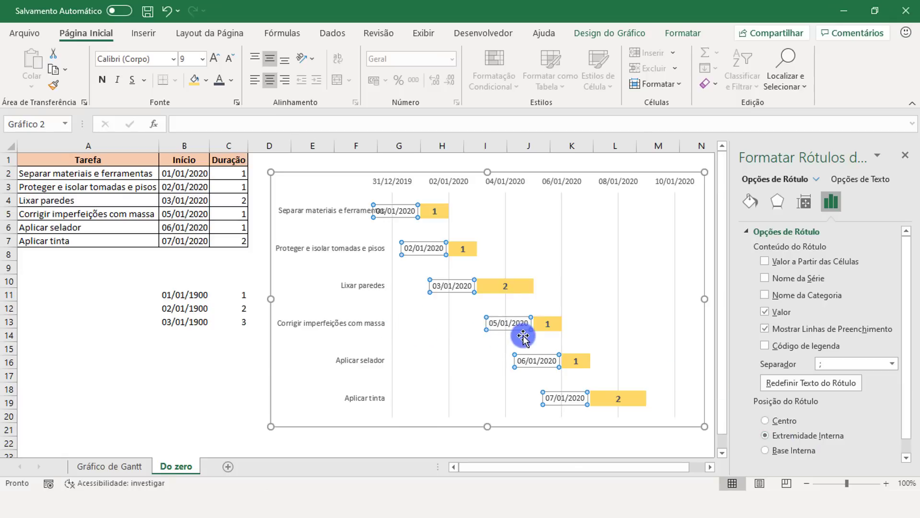
pyautogui.click(904, 163)
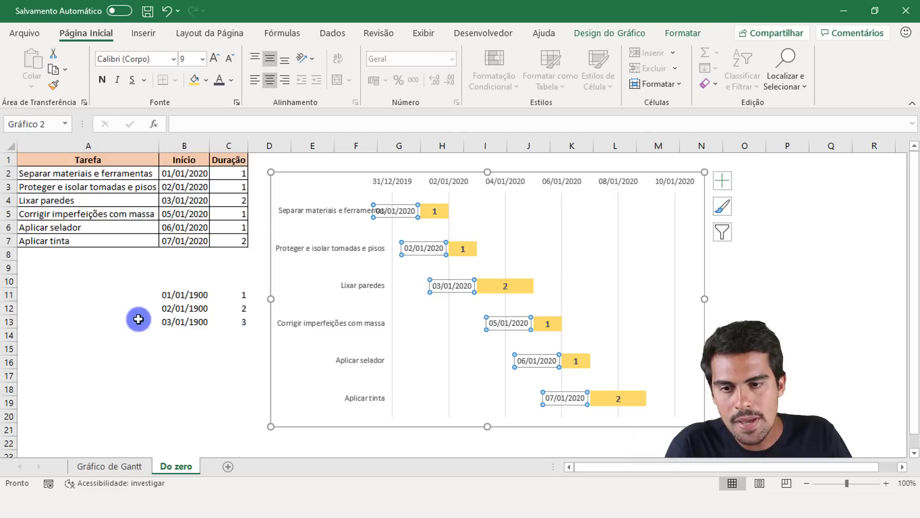
# Make the start-date data labels bold and reduce the height of the chart.
pyautogui.click(97, 315)
pyautogui.click(405, 211)
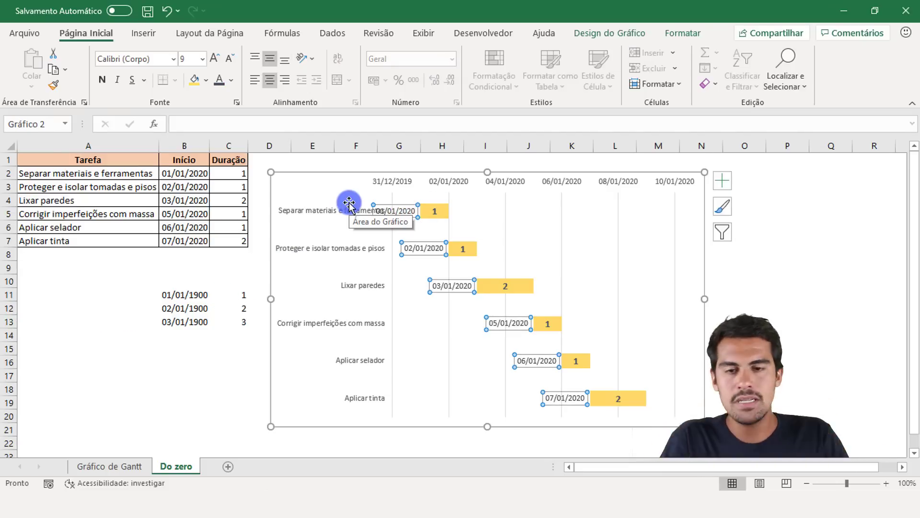
pyautogui.click(319, 211)
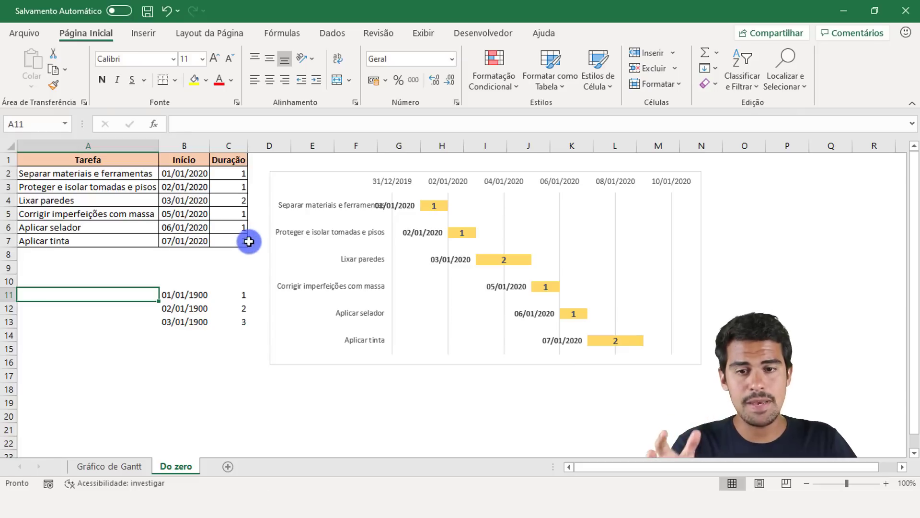
# Compare the chart's date axis with the finished chart on the Gráfico de Gantt sheet and return to Do zero.
pyautogui.click(382, 179)
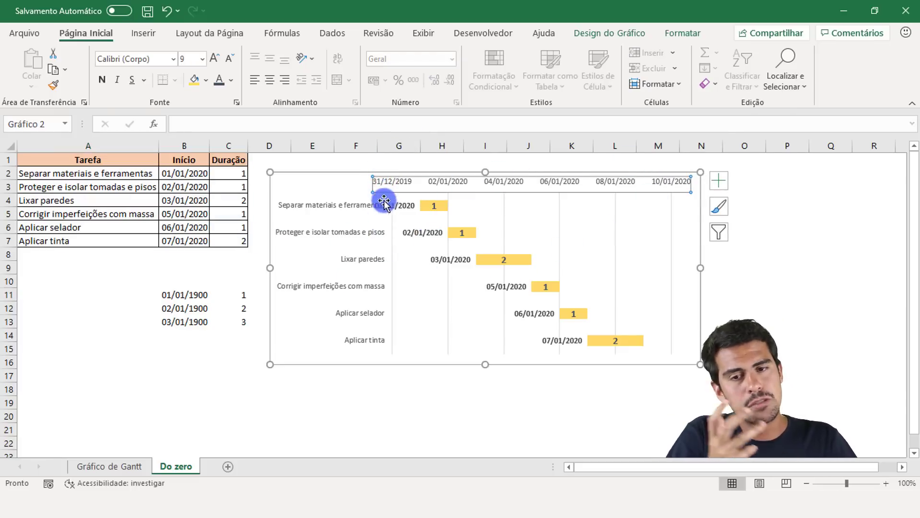
pyautogui.click(117, 466)
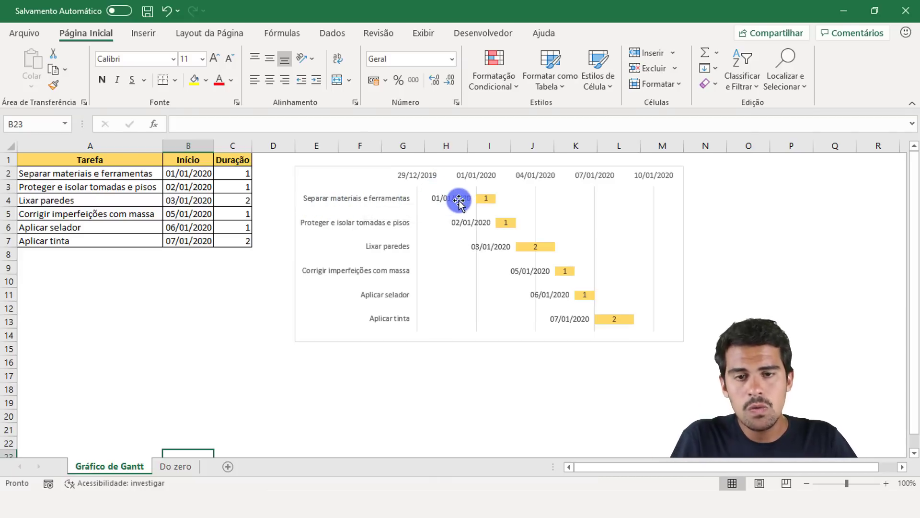
pyautogui.click(176, 466)
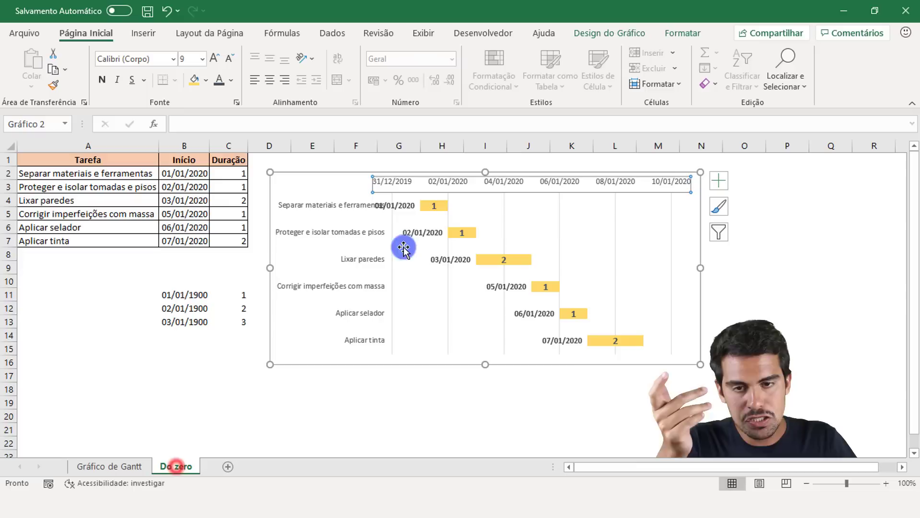
# Set the minimum bound of the chart's horizontal date axis to 43828 and close the axis formatting.
pyautogui.rightClick(478, 185)
pyautogui.click(448, 181)
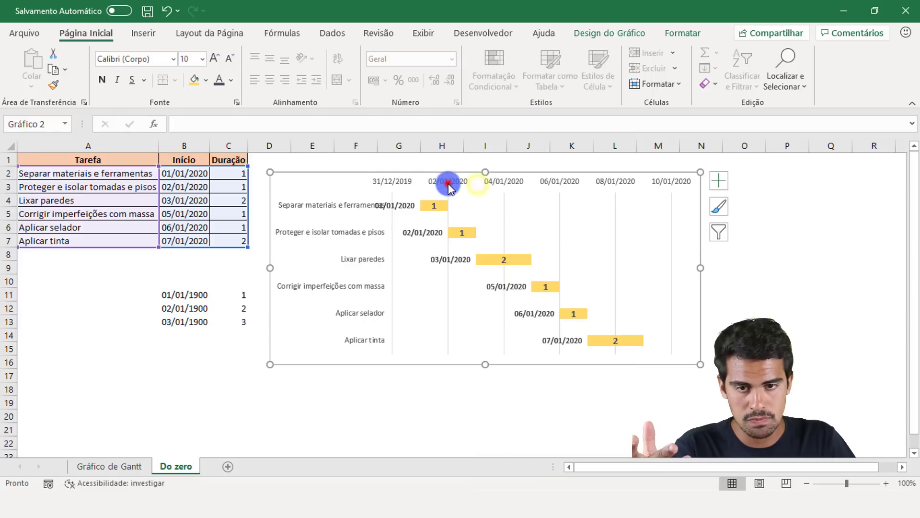
pyautogui.rightClick(450, 182)
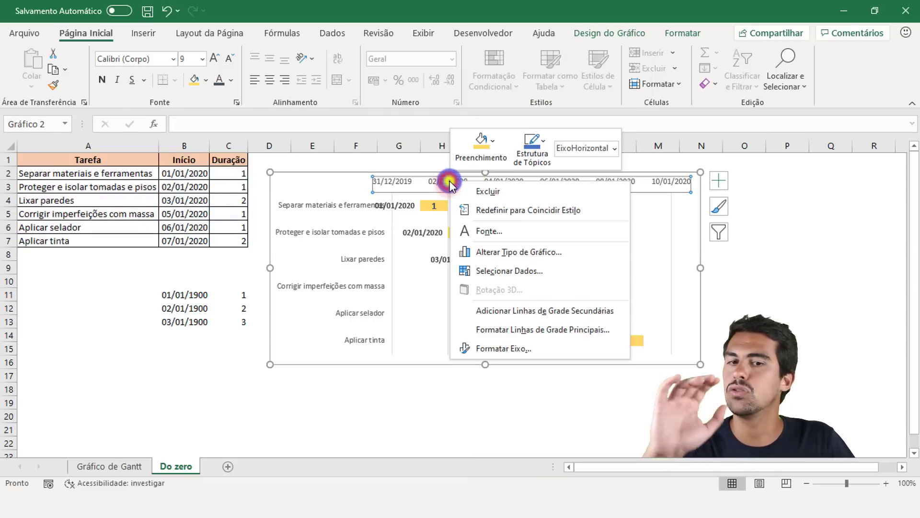
pyautogui.click(508, 349)
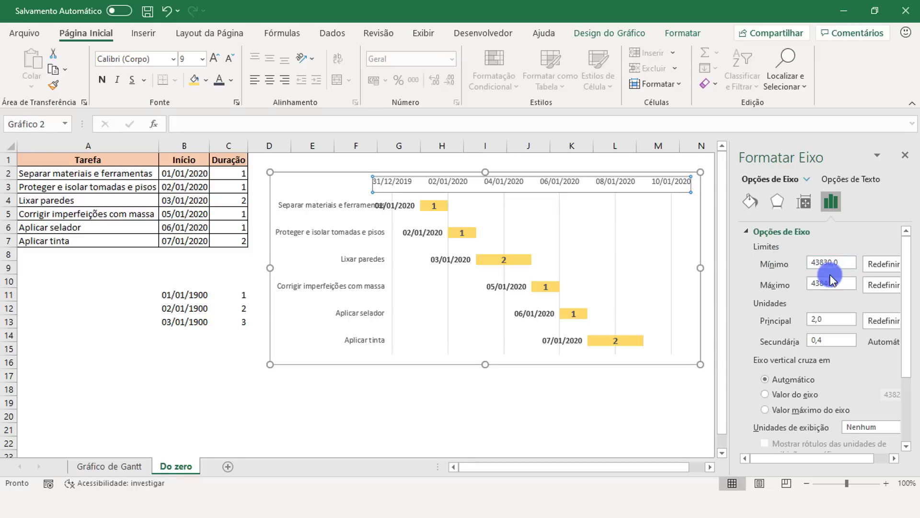
pyautogui.moveTo(825, 263); pyautogui.dragTo(839, 264)
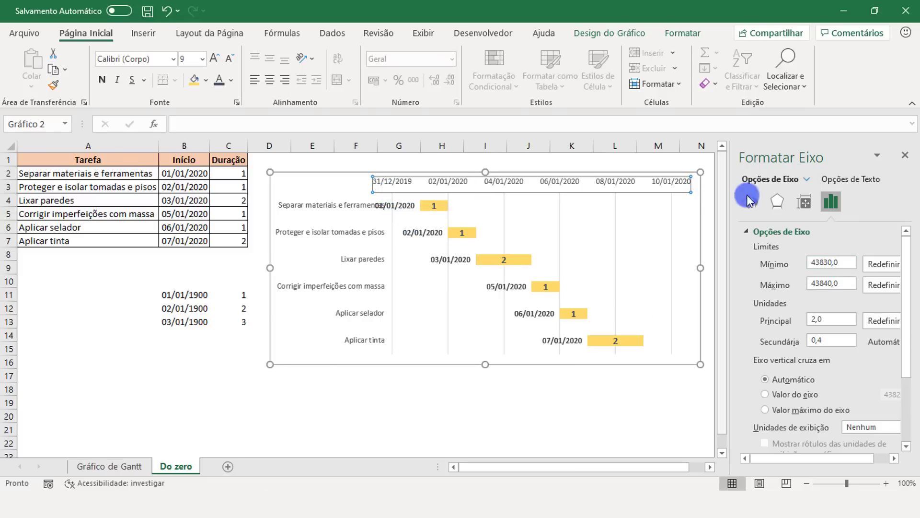
pyautogui.moveTo(845, 260)
pyautogui.mouseDown()
pyautogui.moveTo(810, 267)
pyautogui.moveTo(846, 259)
pyautogui.mouseUp()
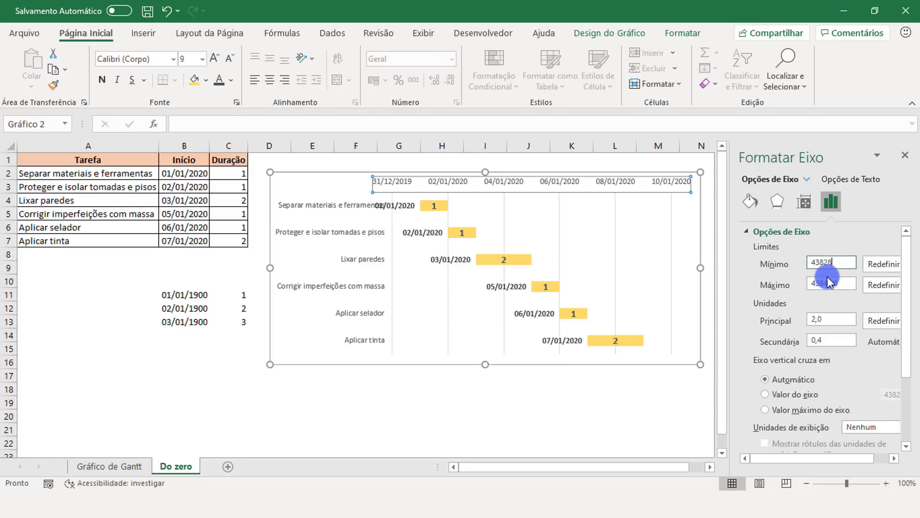
pyautogui.write('28')
pyautogui.press('Return')
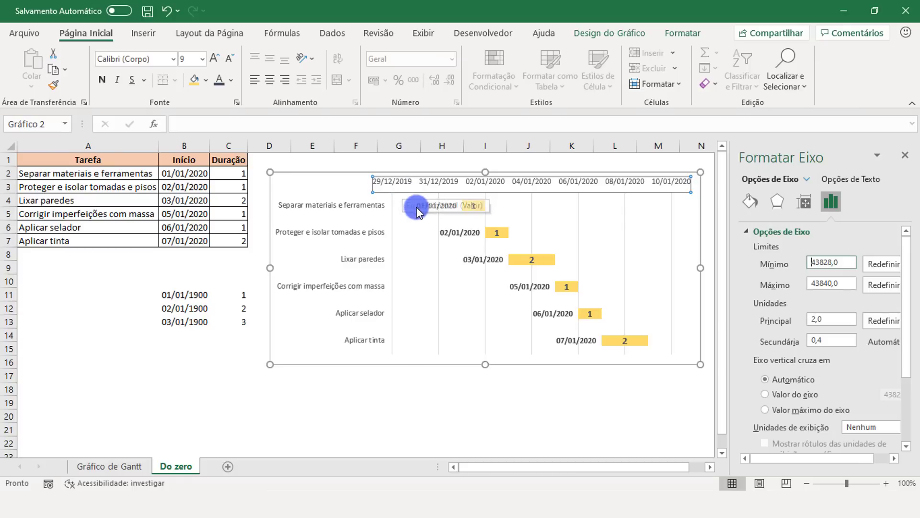
pyautogui.moveTo(404, 213)
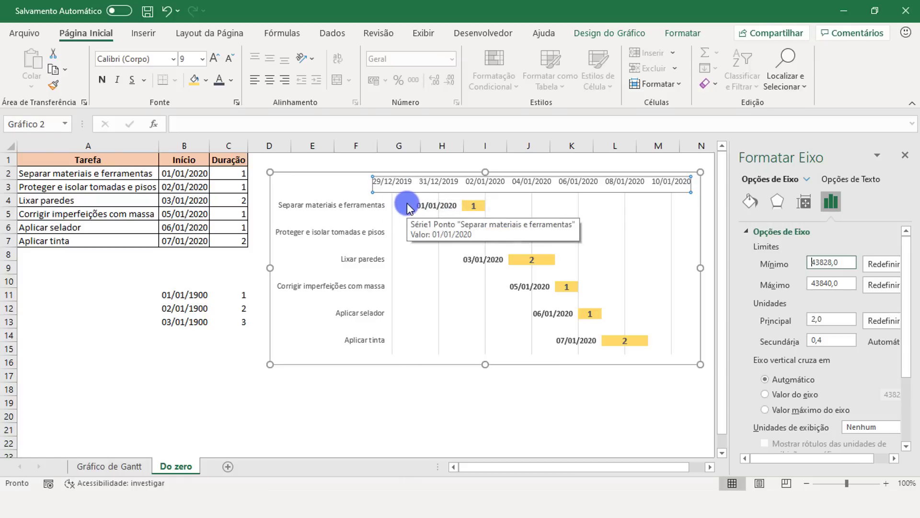
pyautogui.click(330, 205)
pyautogui.click(904, 155)
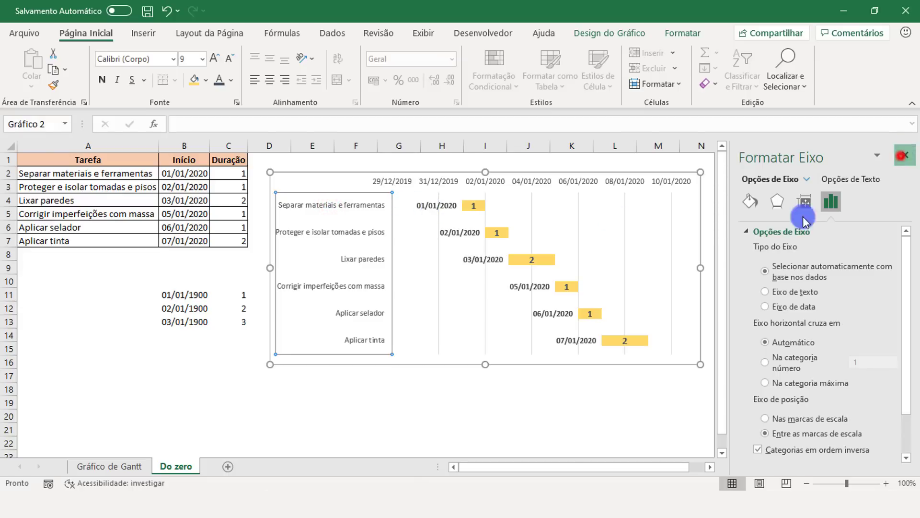
pyautogui.click(446, 421)
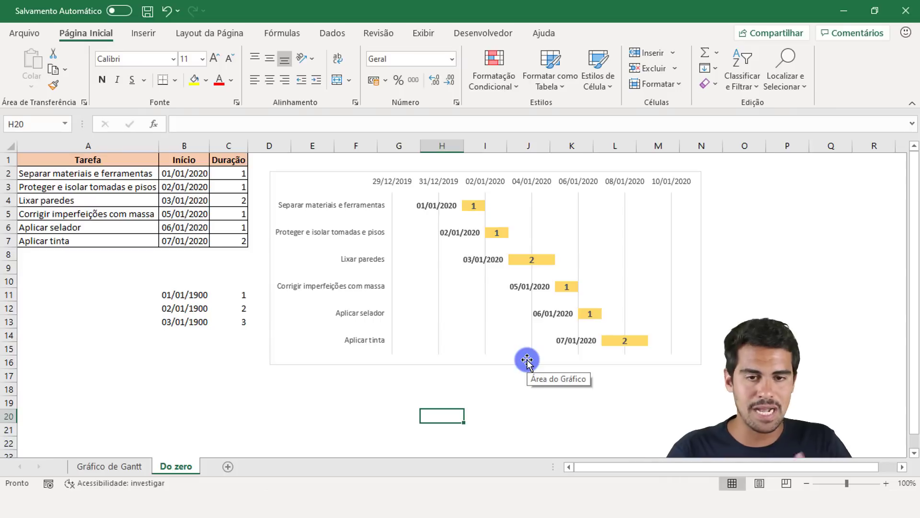
# Format the task names on the chart's vertical axis in bold with the dark blue-grey font colour.
pyautogui.moveTo(398, 202)
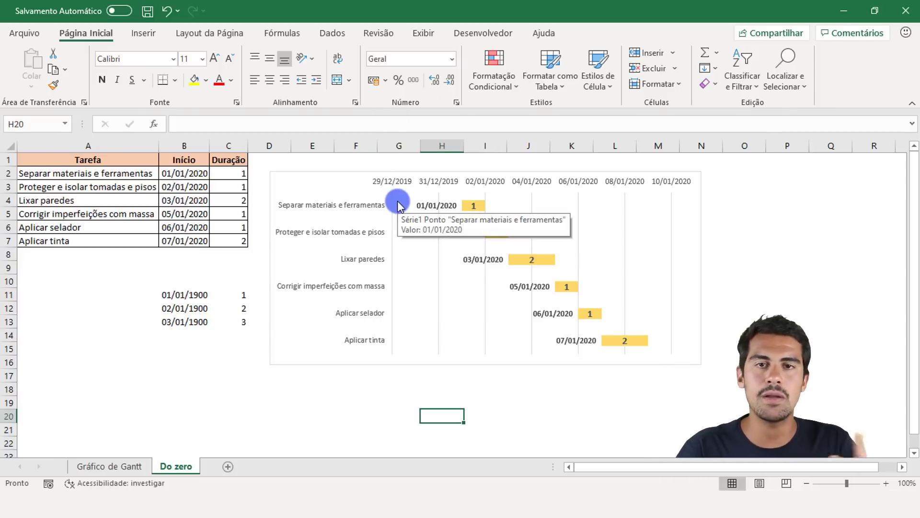
pyautogui.click(354, 233)
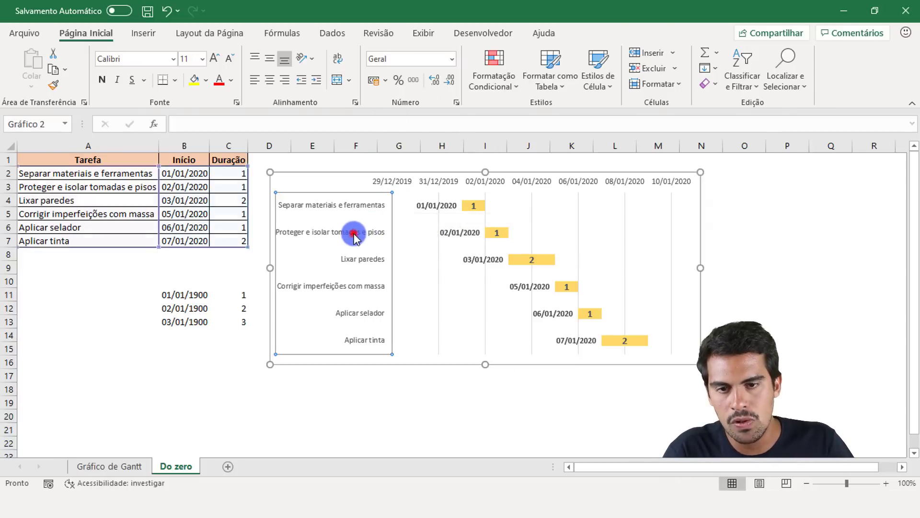
pyautogui.click(220, 80)
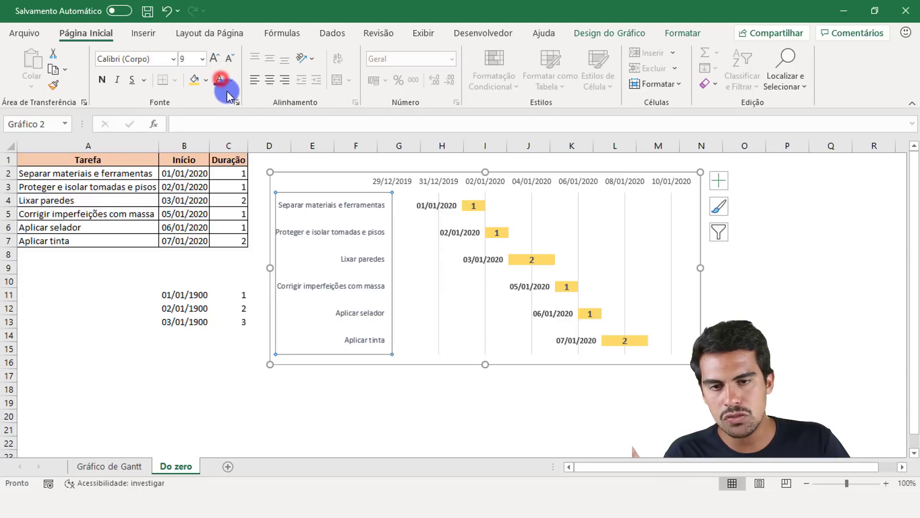
pyautogui.click(101, 80)
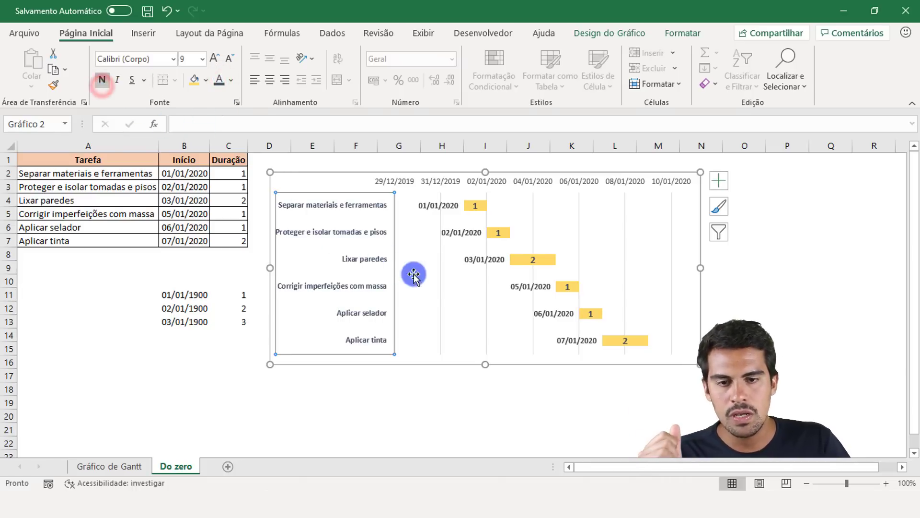
# Try deleting the chart's vertical gridlines, undo the deletion and deselect the chart.
pyautogui.click(438, 283)
pyautogui.click(579, 212)
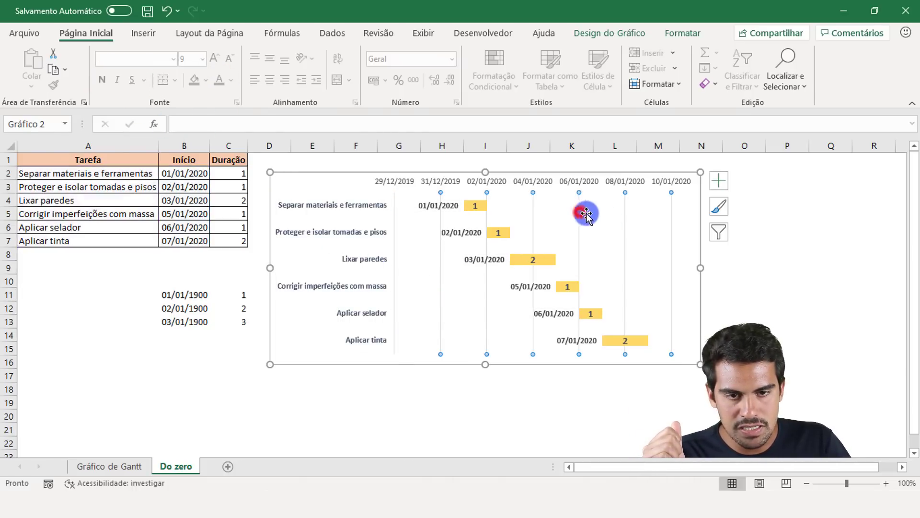
pyautogui.press('Delete')
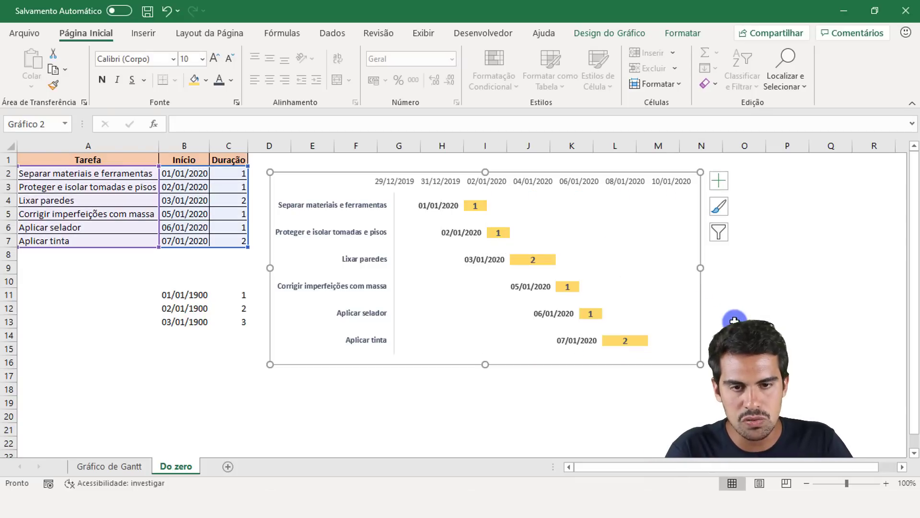
pyautogui.hotkey('ctrl', 'z')
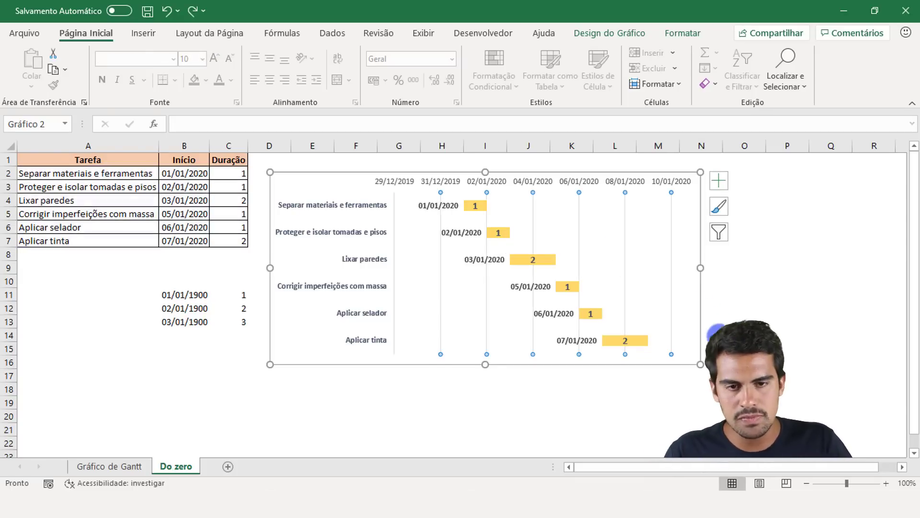
pyautogui.click(244, 374)
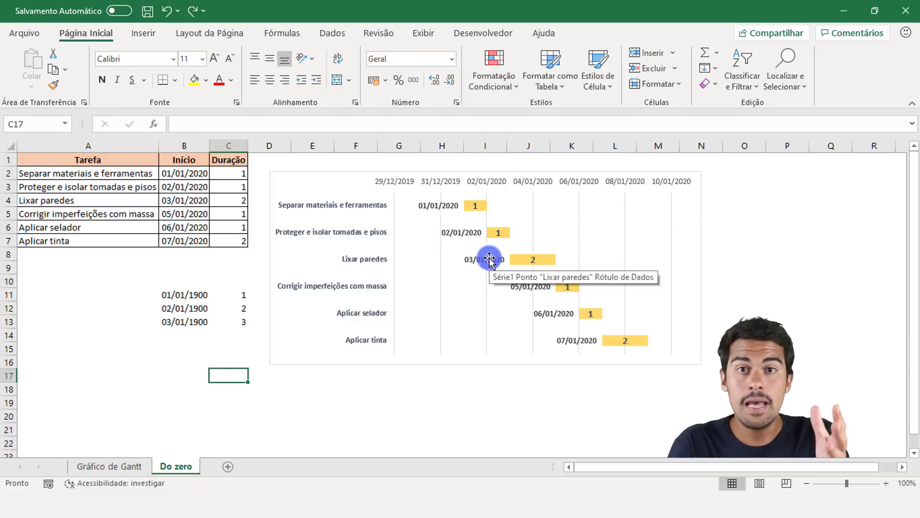
# Review the task table A1:C7 against the Gráfico de Gantt sheet and inspect the start-date formula in B6 on Do zero.
pyautogui.moveTo(235, 242); pyautogui.dragTo(47, 158)
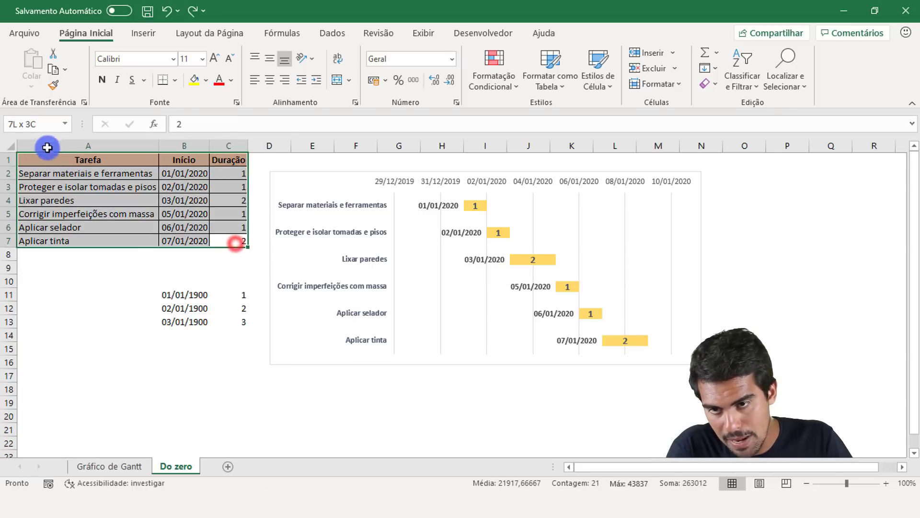
pyautogui.click(74, 464)
pyautogui.click(173, 467)
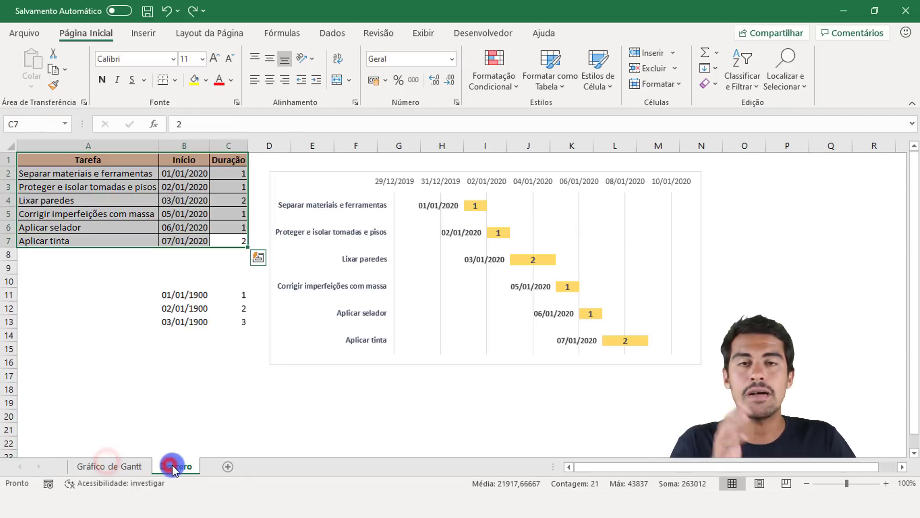
pyautogui.click(189, 225)
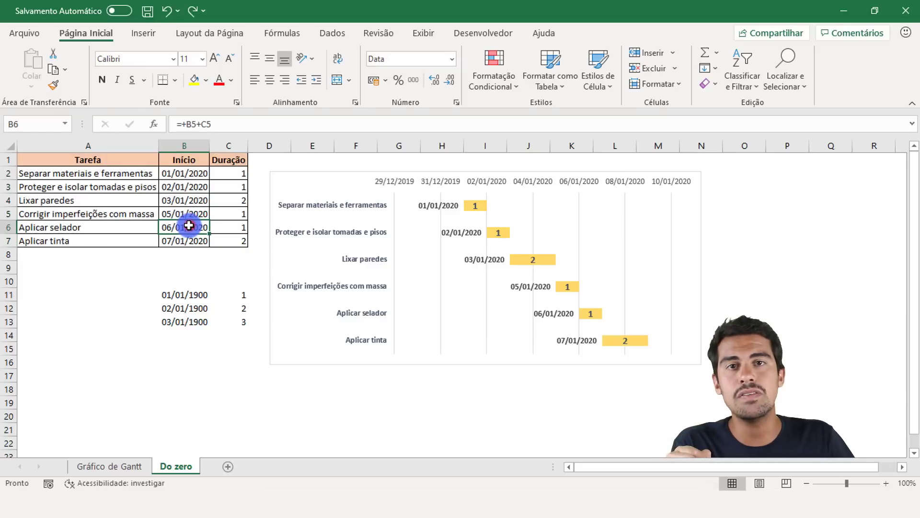